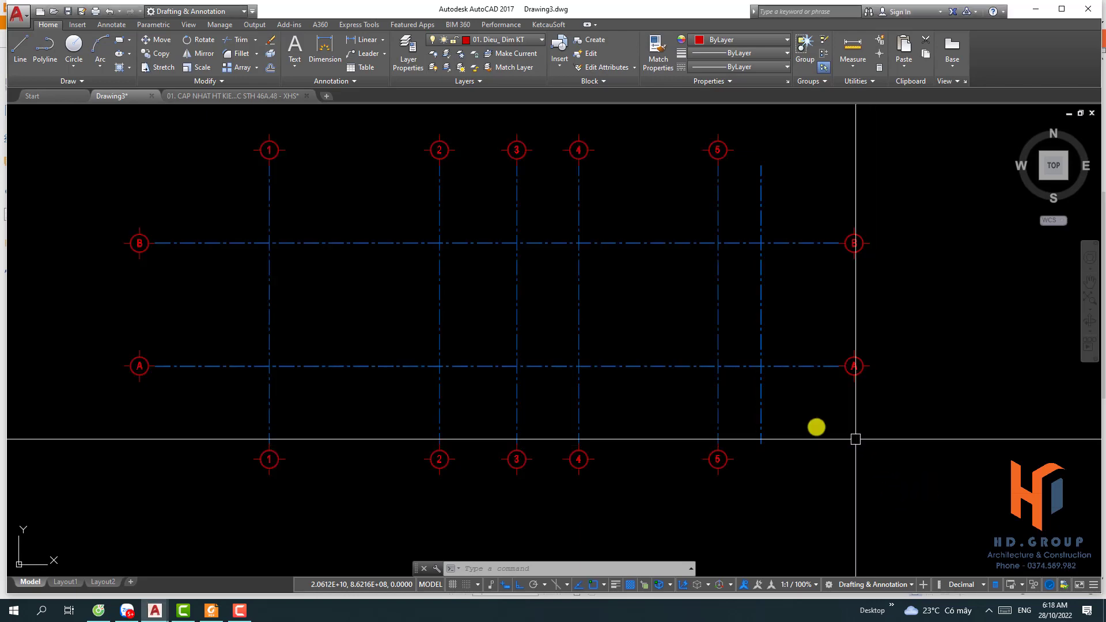
Zoom around the grid and select, then deselect, the grid block to inspect it.
scroll(625, 420, "down", 4)
scroll(674, 370, "up", 4)
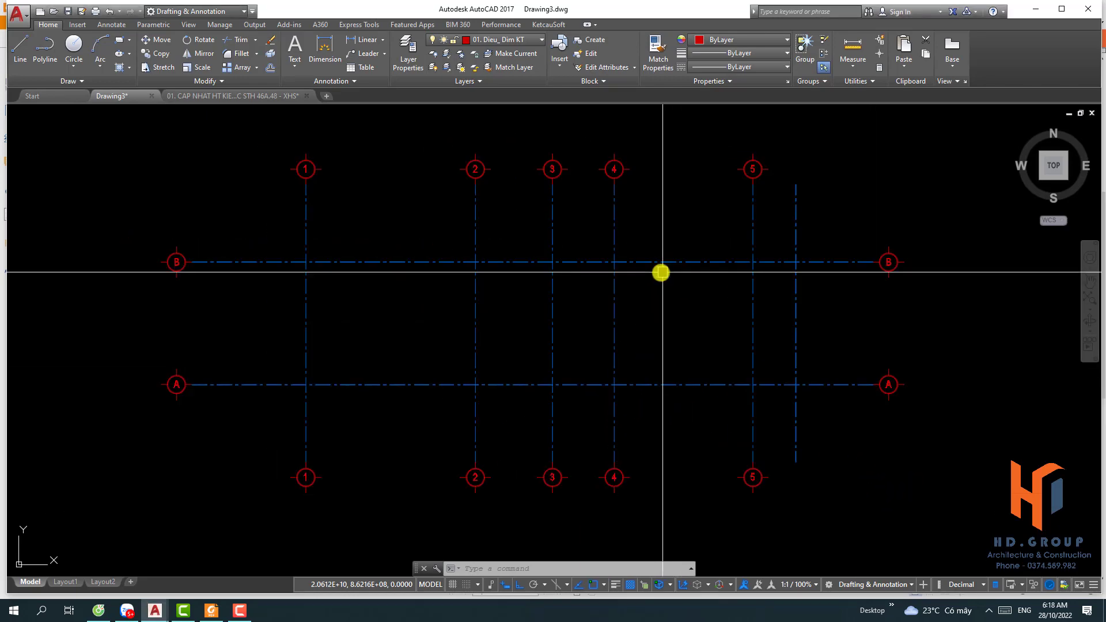
left_click(657, 262)
key("Escape")
scroll(575, 284, "down", 2)
scroll(641, 279, "up", 2)
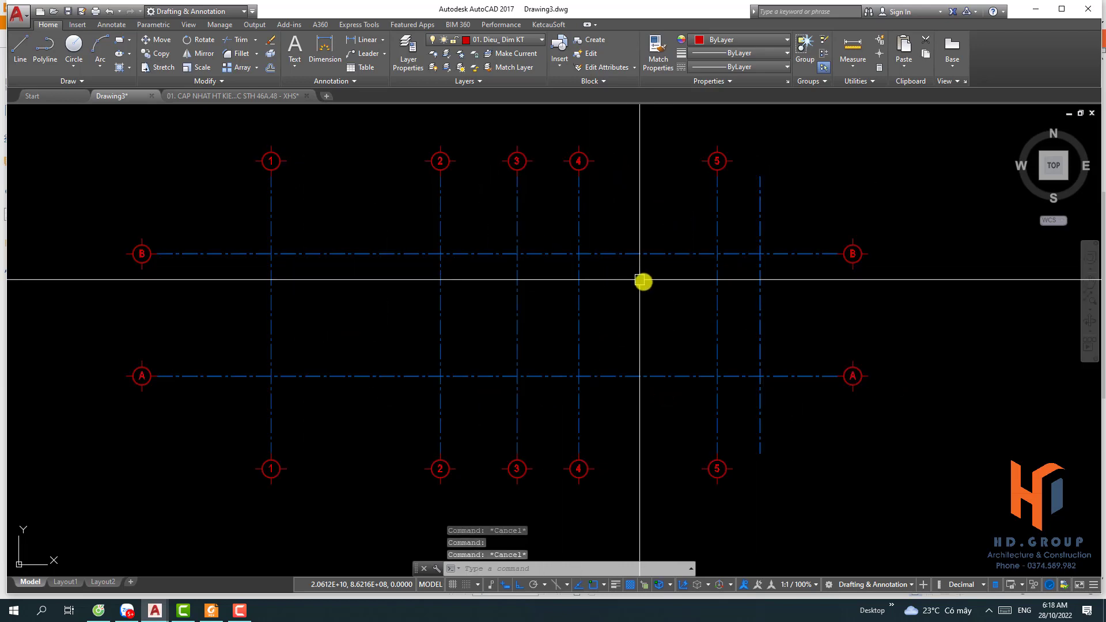
left_click(407, 202)
key("Escape")
Window-select the grid block, clear it, and bring up the second-floor plan PDF in Foxit Reader.
scroll(564, 265, "down", 2)
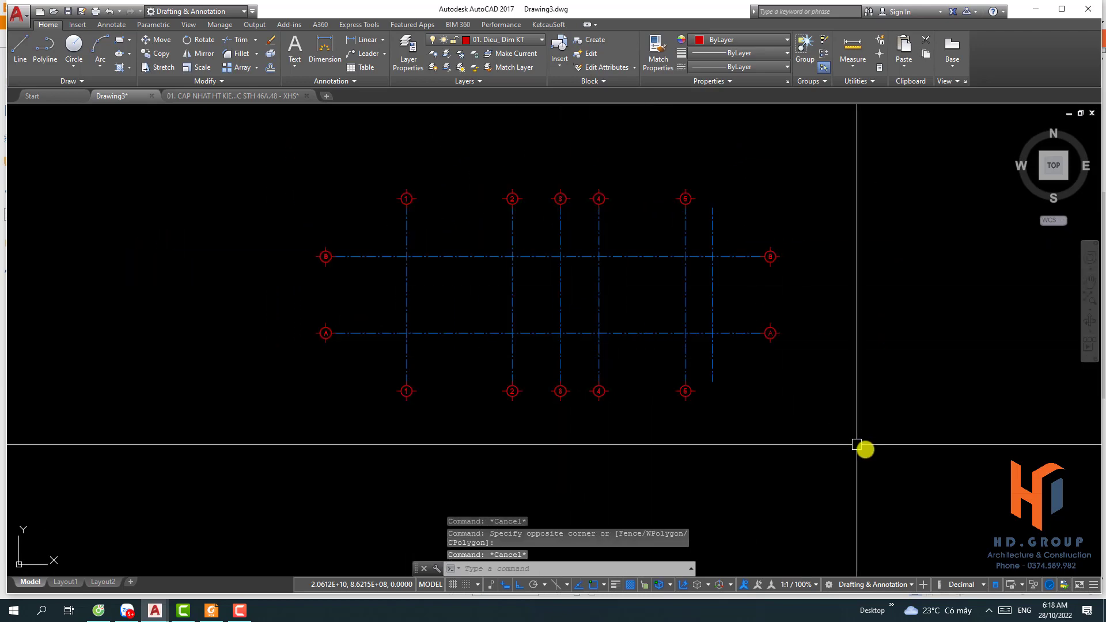
left_click(858, 450)
left_click(300, 179)
key("Escape")
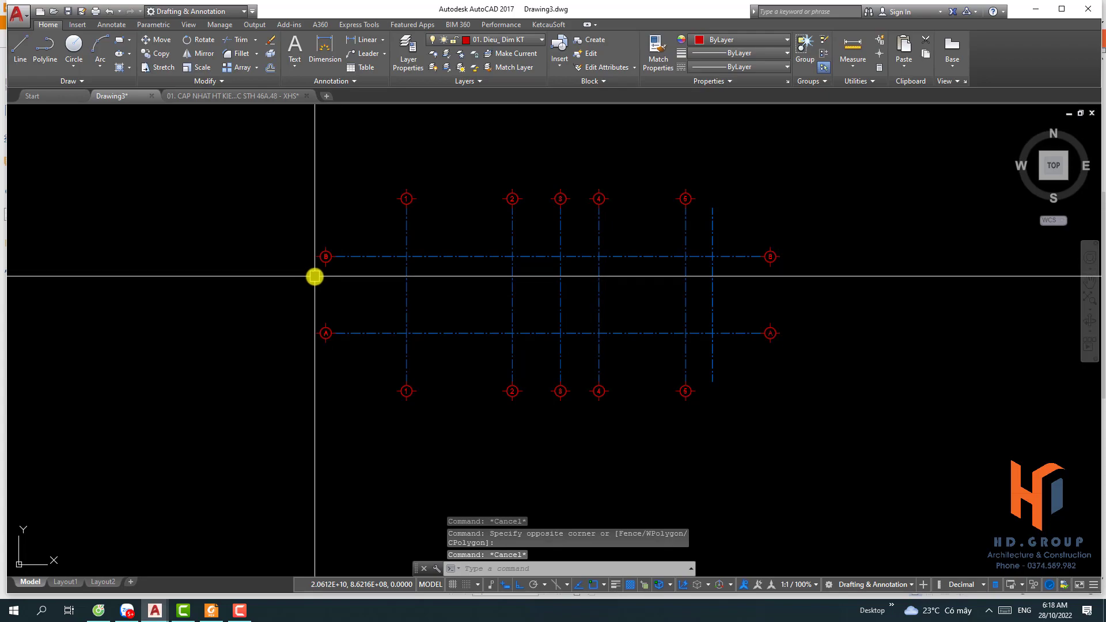
left_click(212, 612)
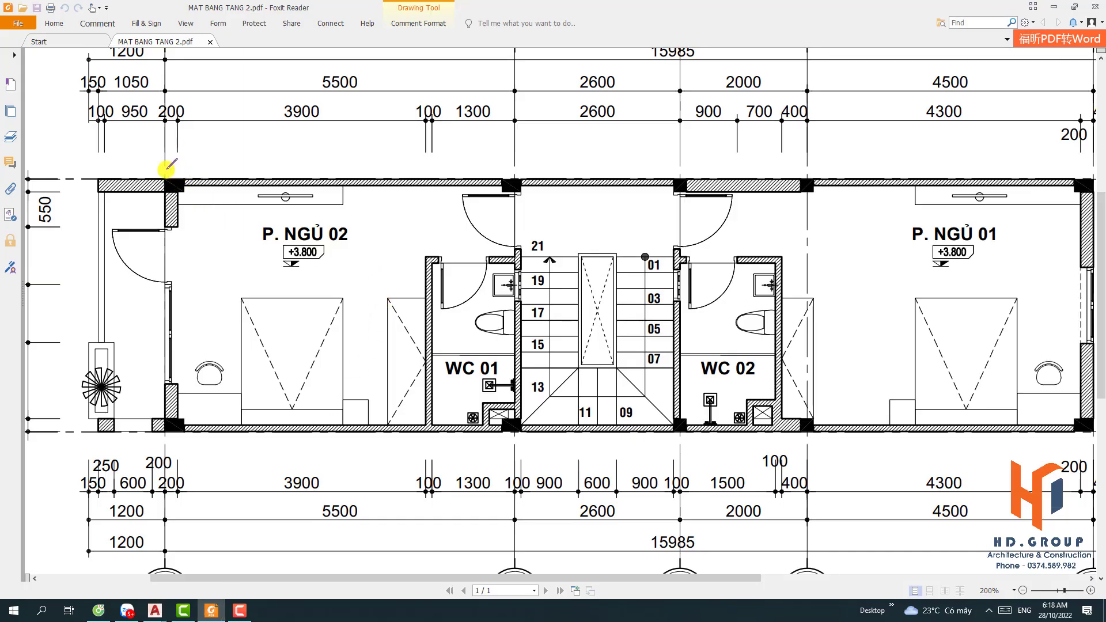
Circle the three top-wall columns and cross out the wall span above P. NGỦ 02 in red.
left_click_drag(163, 163, 164, 163)
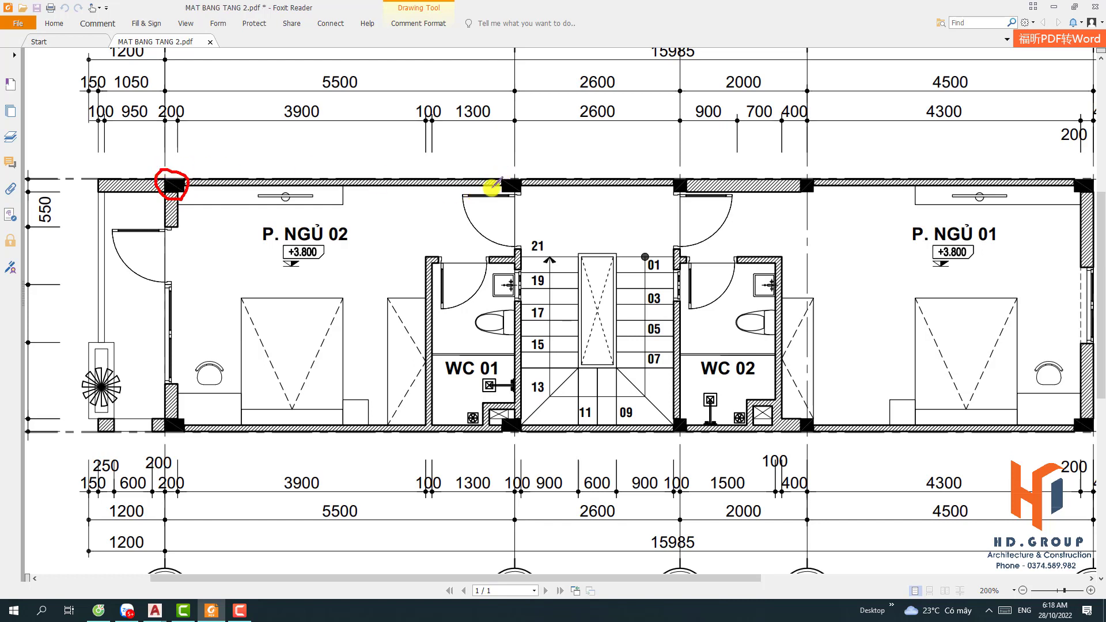
left_click_drag(512, 199, 516, 175)
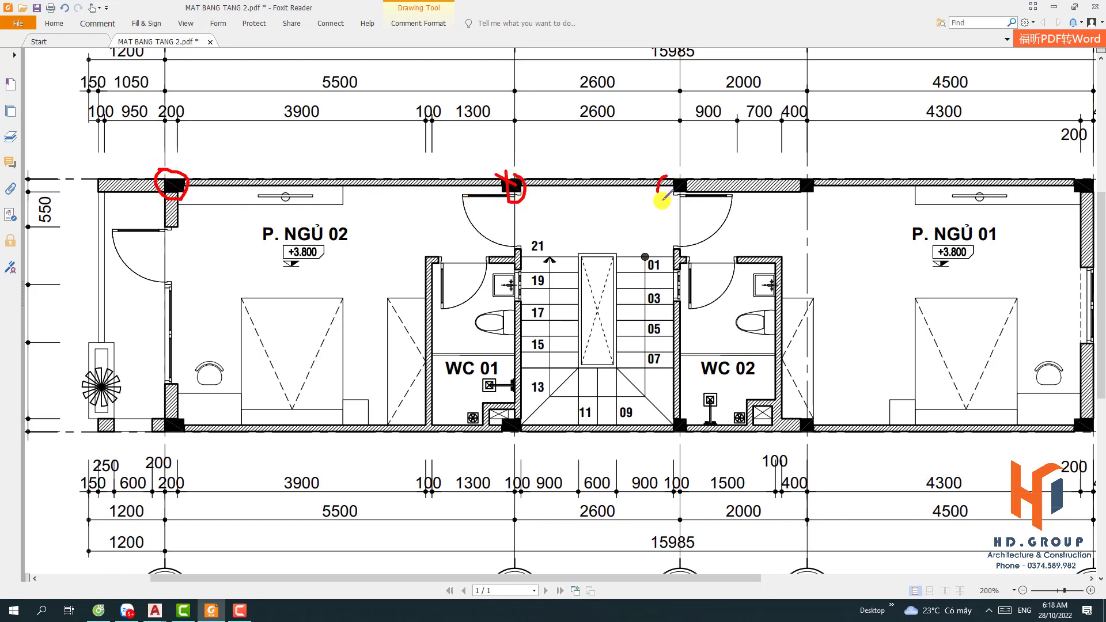
left_click_drag(663, 197, 685, 174)
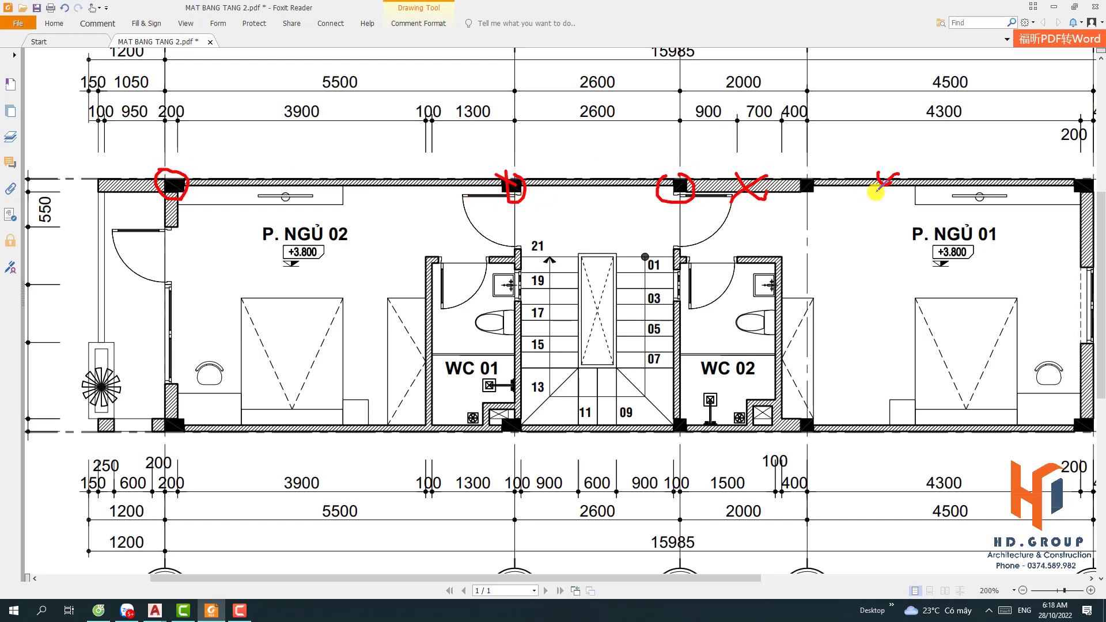
left_click_drag(350, 172, 329, 223)
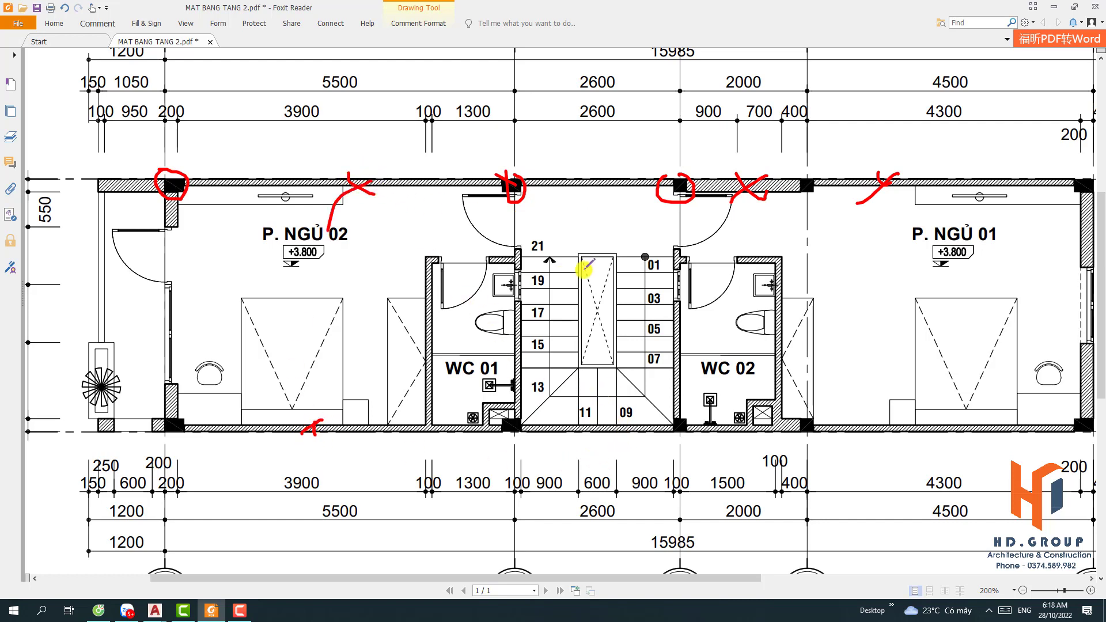
Minimise Foxit, zoom and pan to the 1–5 / A–B grid, and maximise AutoCAD.
left_click(1051, 10)
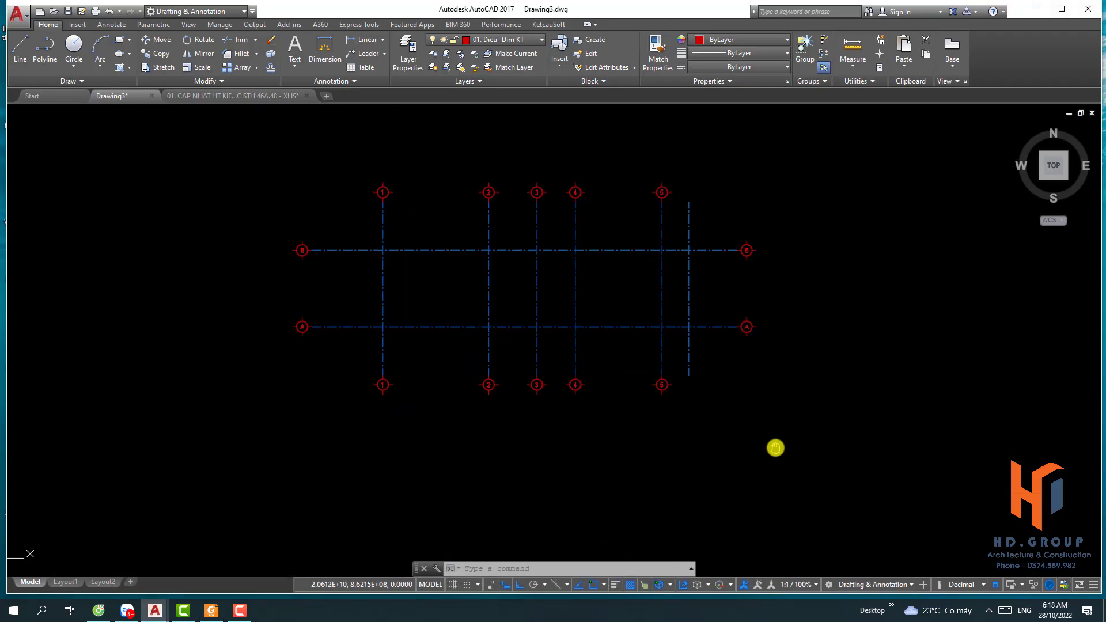
scroll(578, 288, "up", 2)
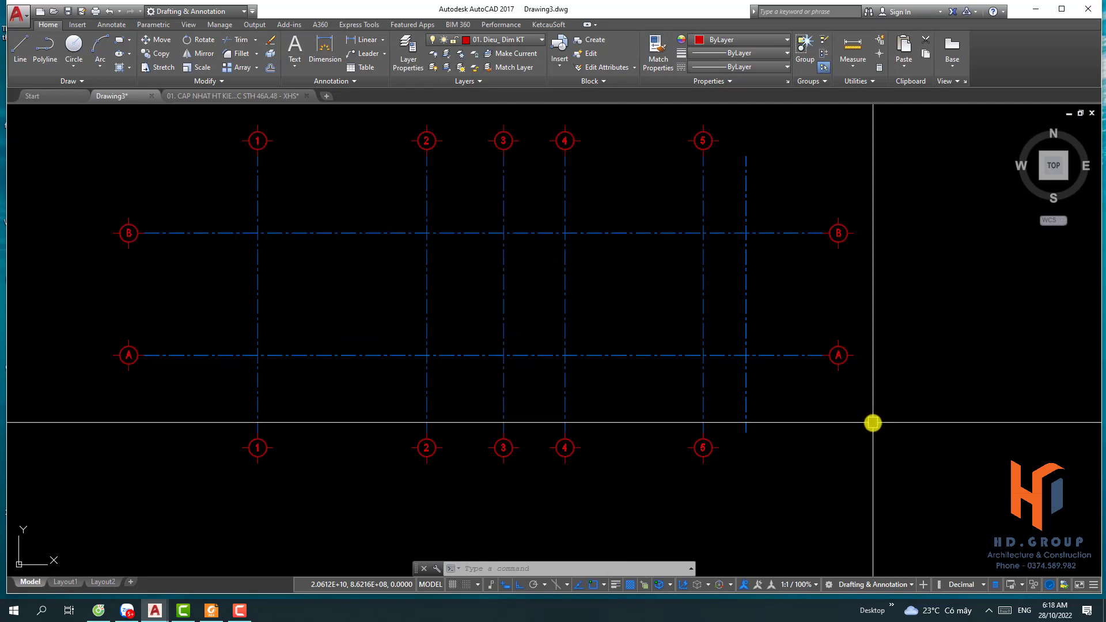
middle_click_drag(820, 410, 851, 458)
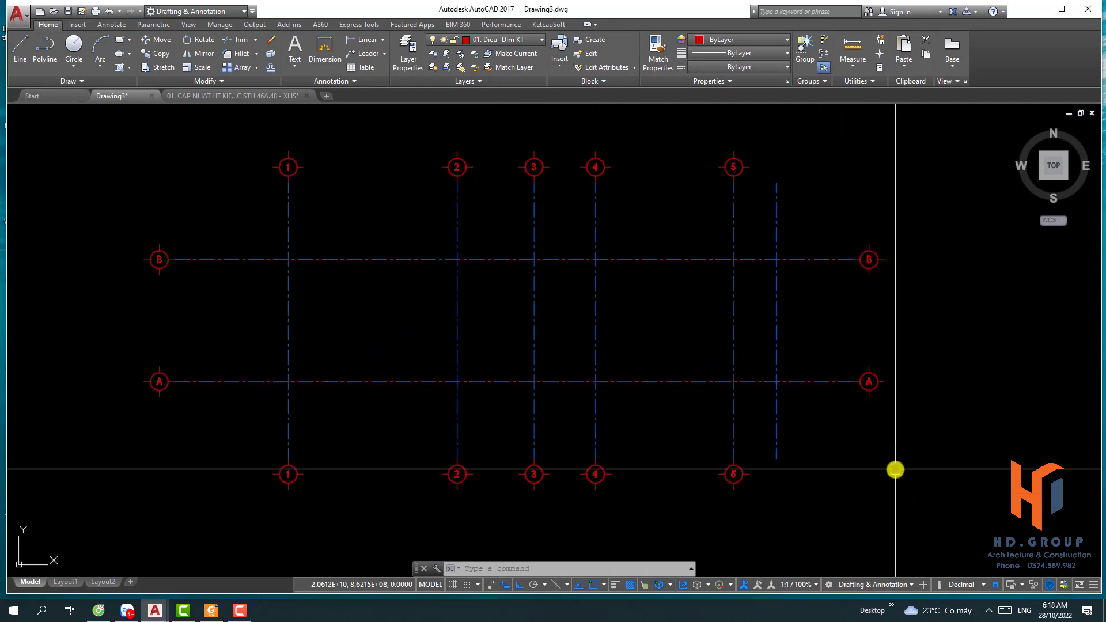
left_click(1055, 14)
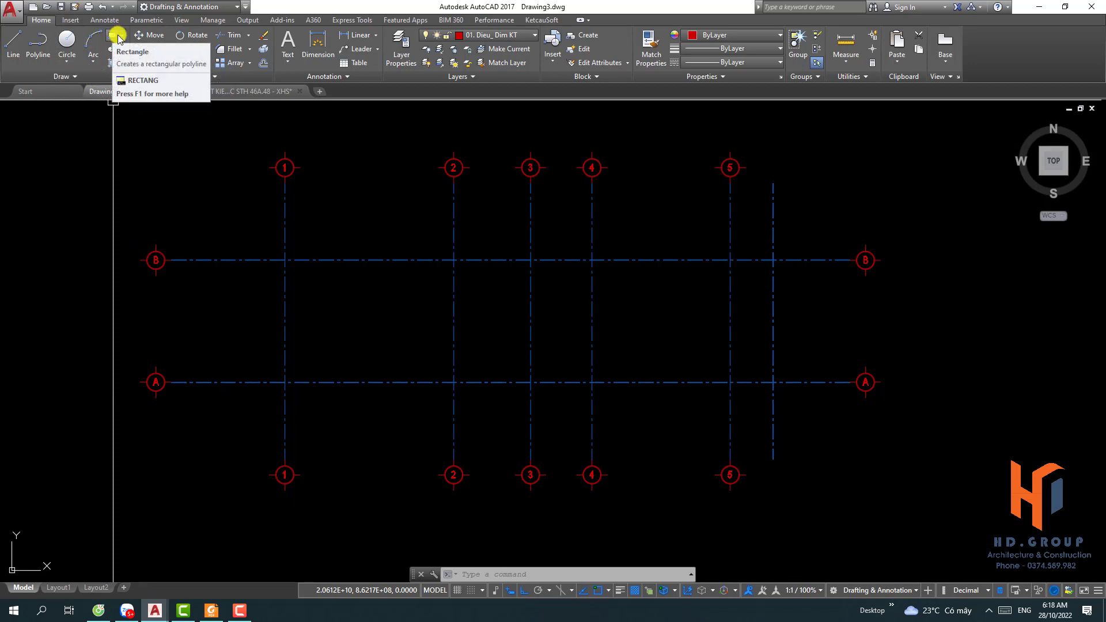
left_click(118, 38)
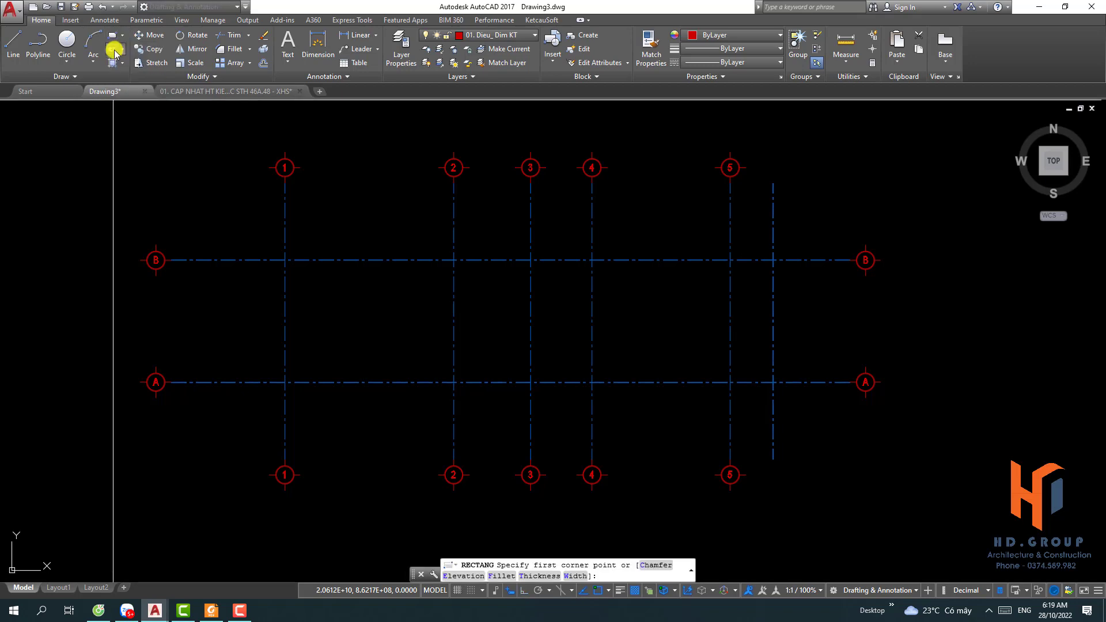
key("Escape")
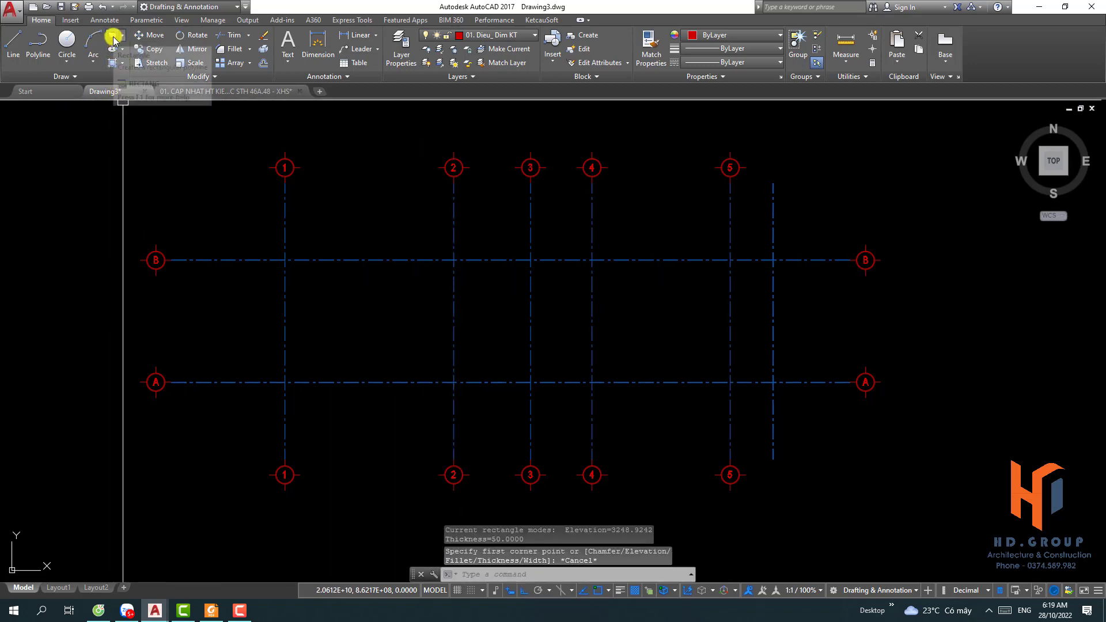
left_click(111, 38)
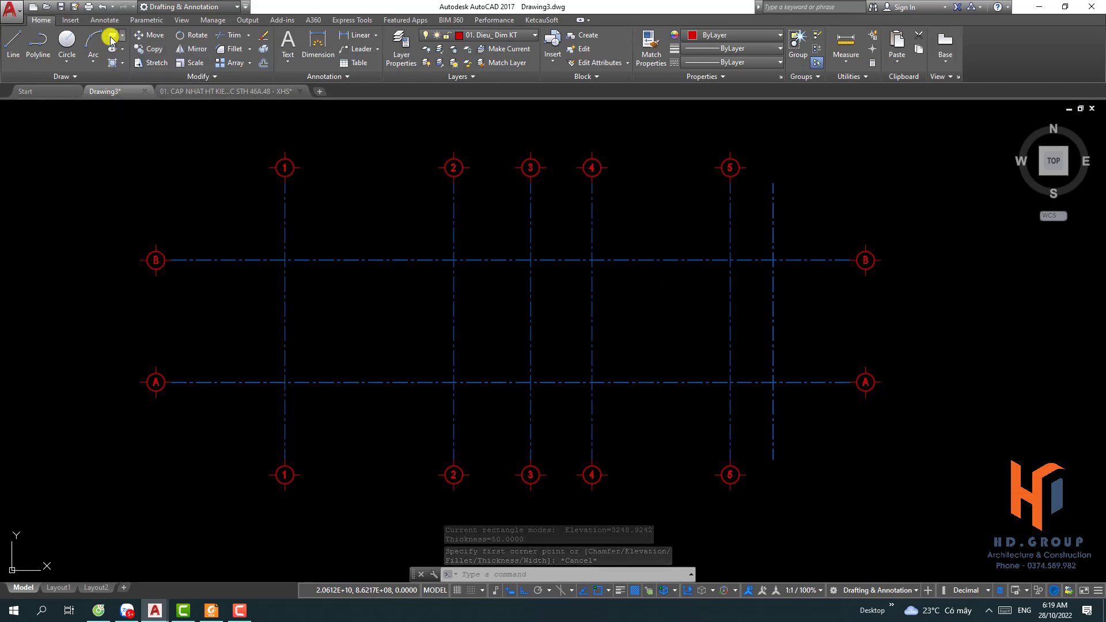
middle_click_drag(881, 336, 583, 274)
key("Escape")
type("REC")
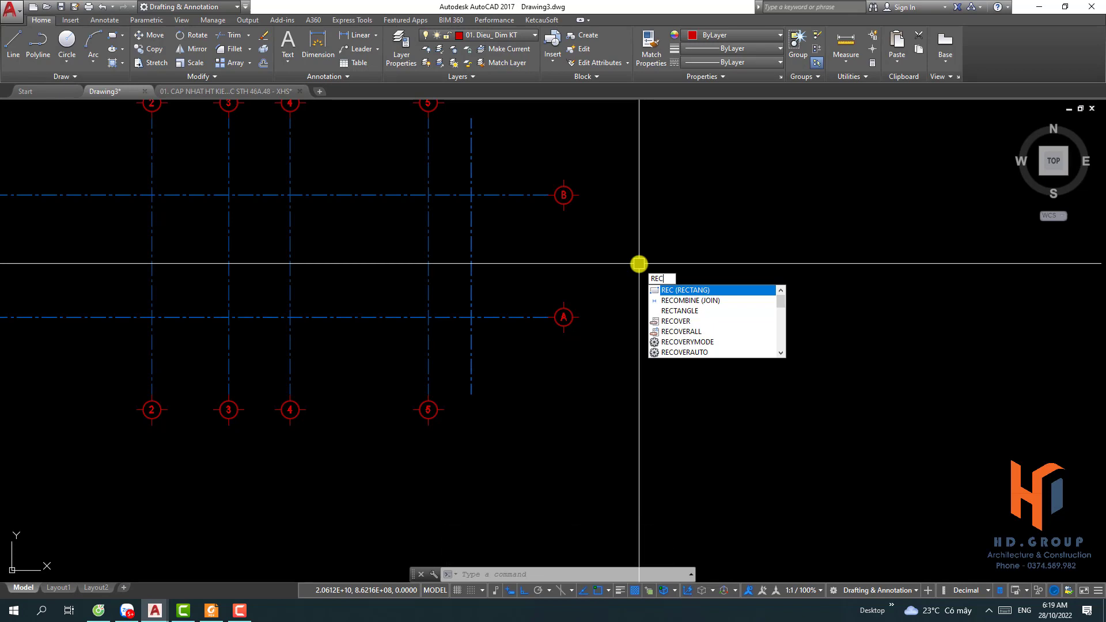
key("Return")
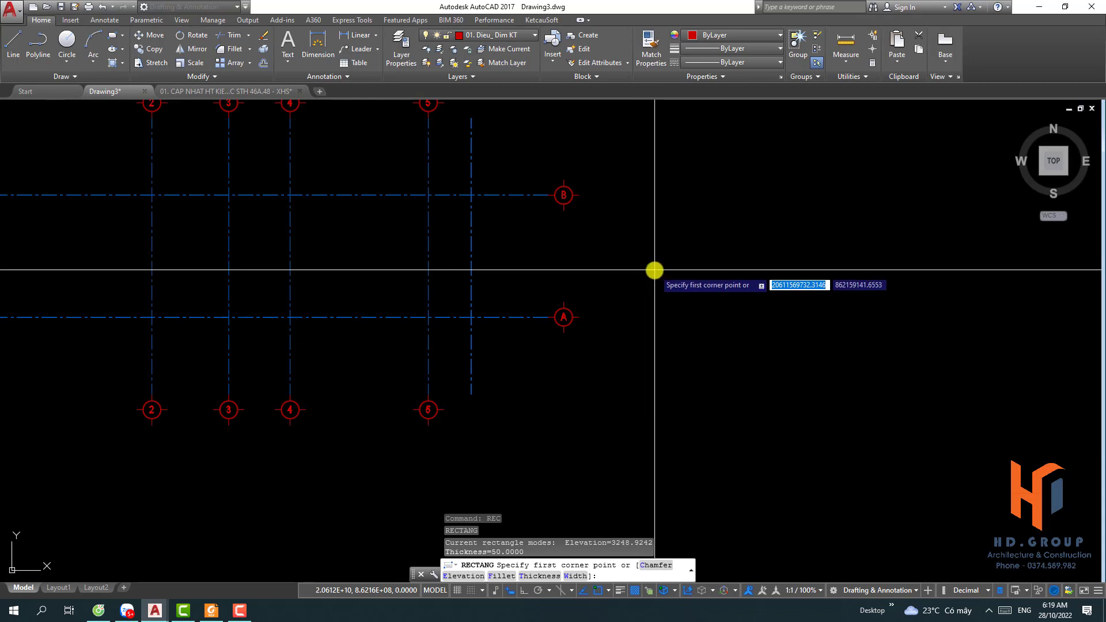
left_click(660, 316)
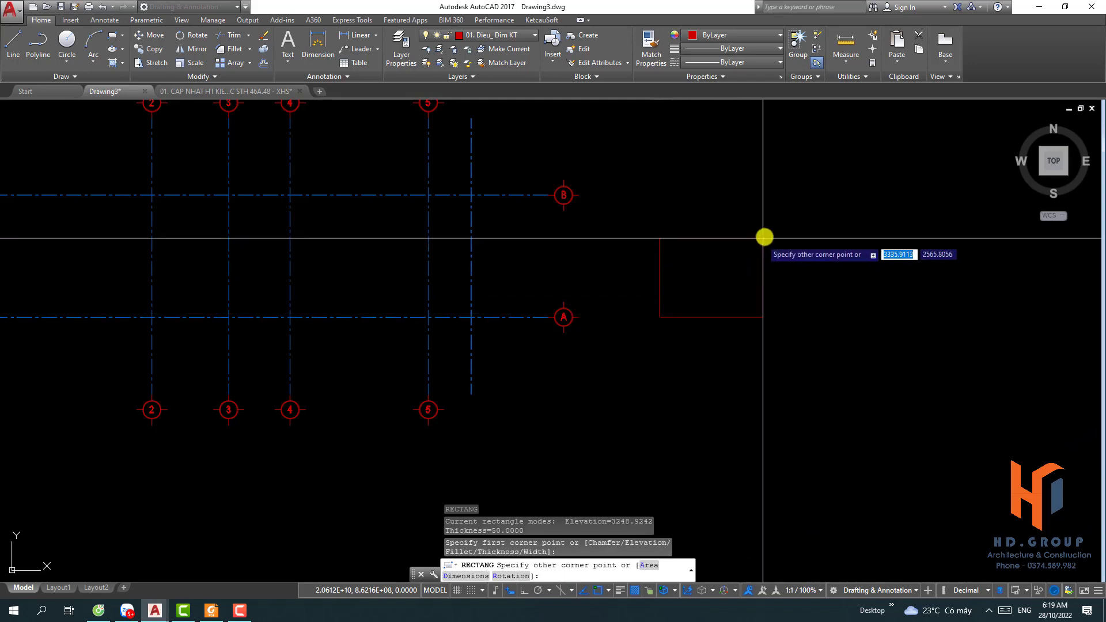
left_click(819, 204)
middle_click_drag(731, 356, 682, 370)
left_click(572, 217)
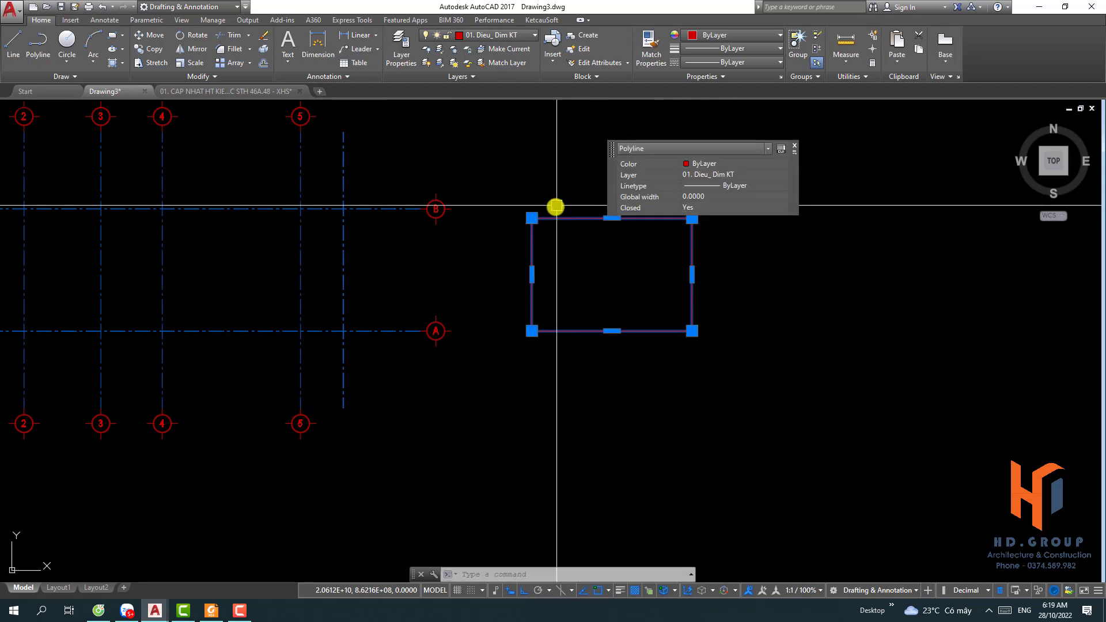
key("Escape")
left_click(584, 217)
key("Escape")
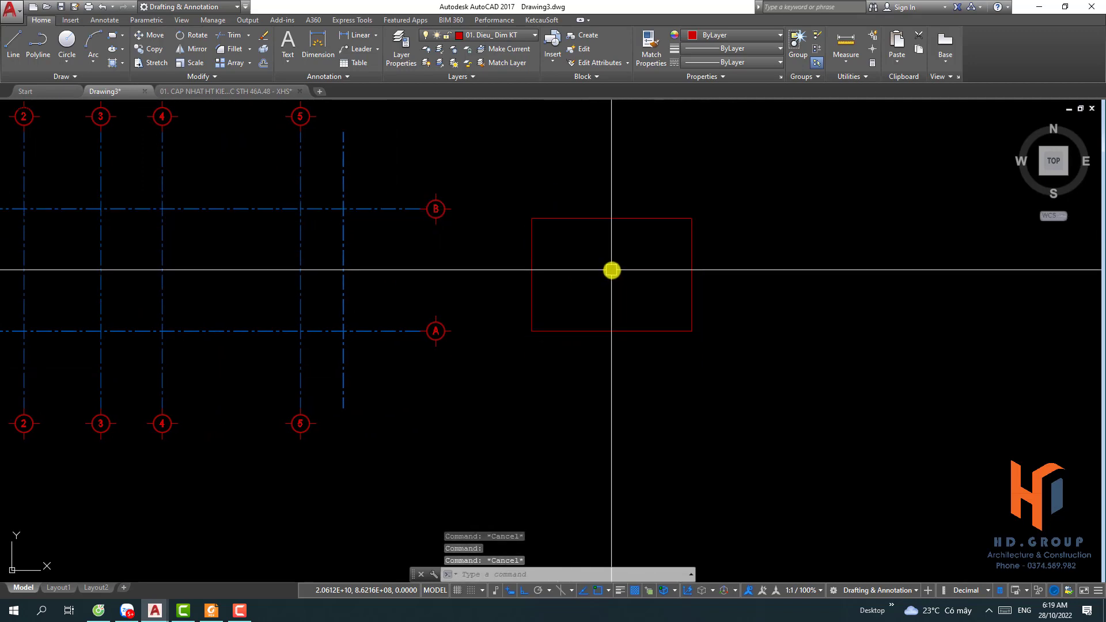
left_click(794, 408)
left_click(523, 177)
type("e")
key("Return")
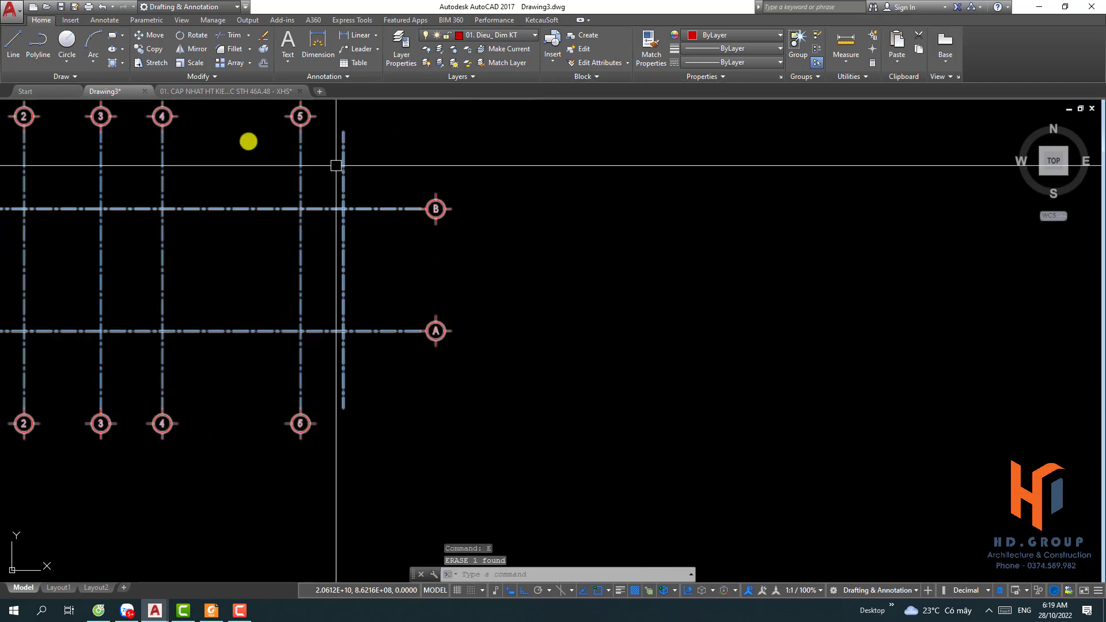
left_click(115, 38)
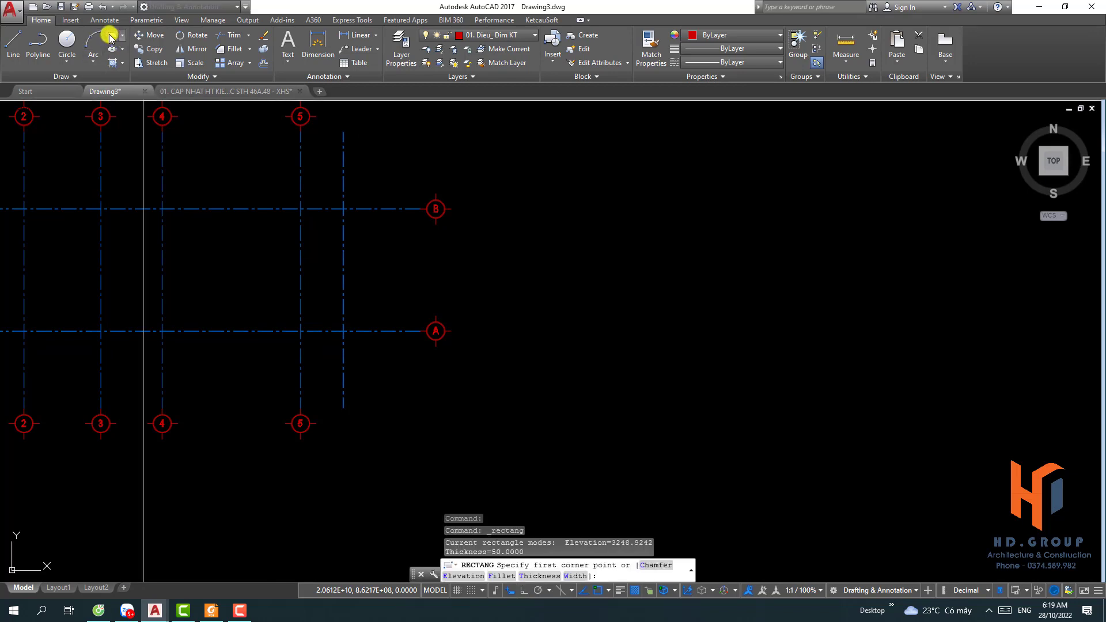
Draw a trial rectangle below axis A, then window-select it and erase it with E.
left_click(628, 398)
left_click(851, 272)
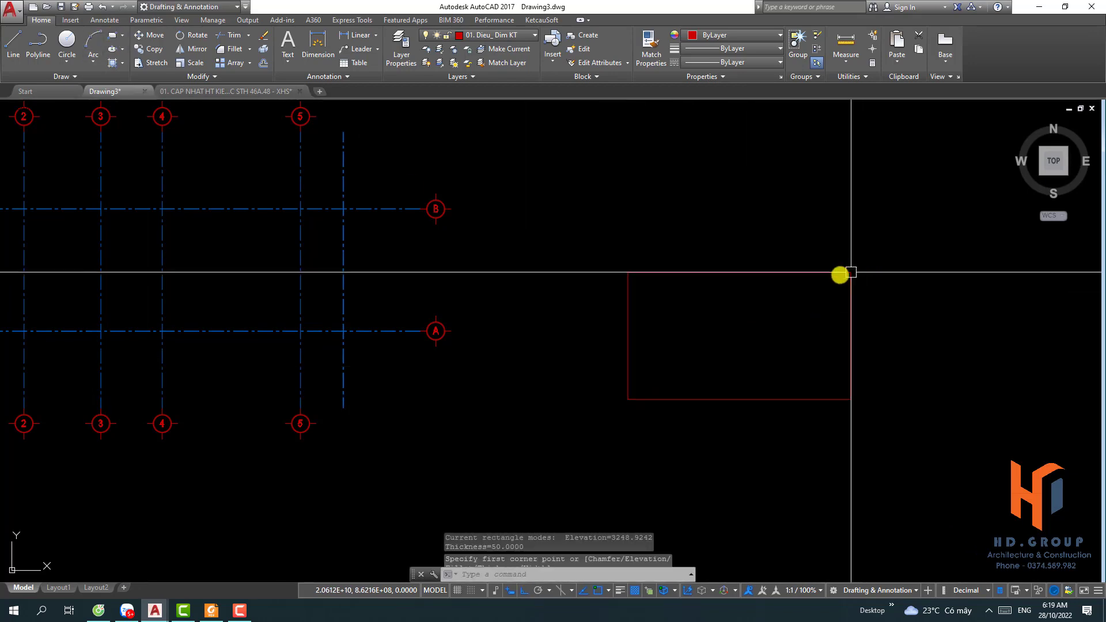
left_click(886, 449)
left_click(651, 247)
key("Escape")
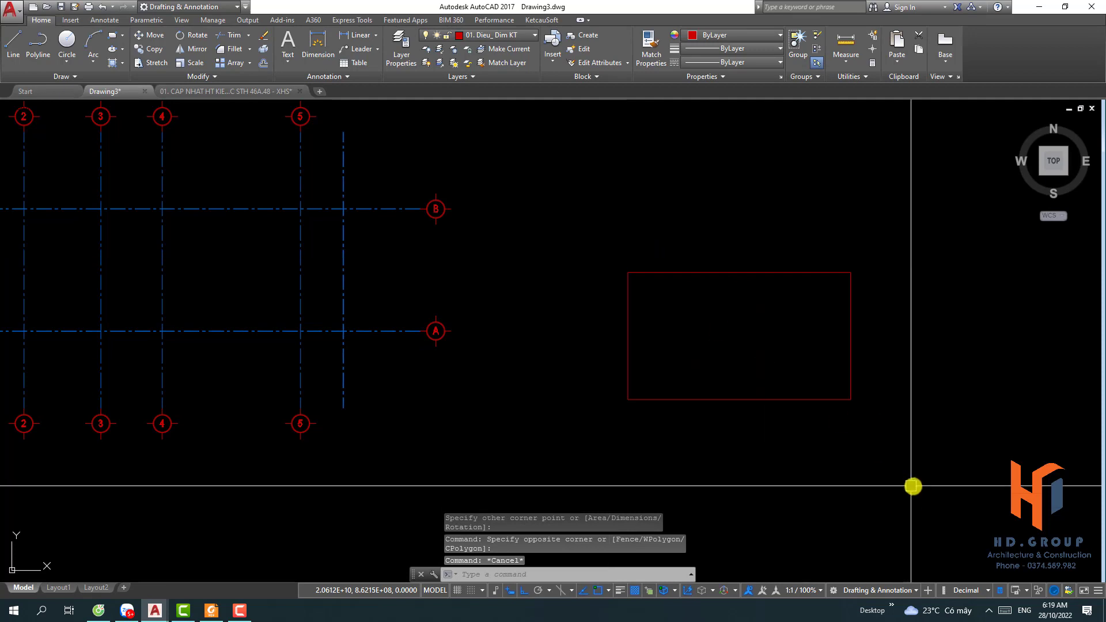
left_click(913, 486)
left_click(628, 256)
type("e")
key("Return")
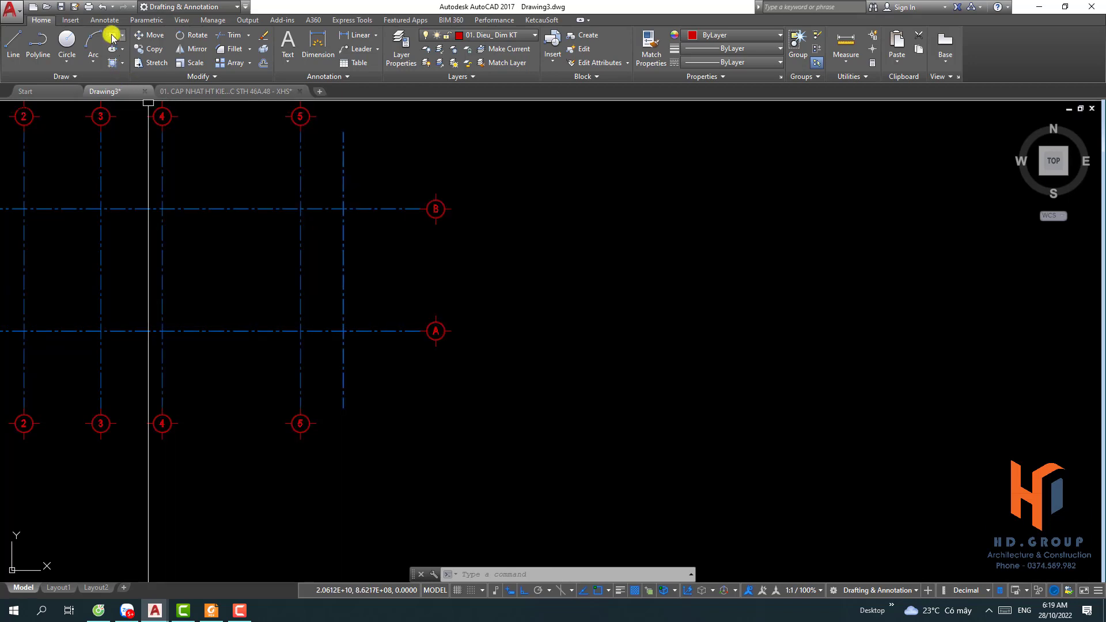
Draw a 300 × 200 rectangle just right of the grid.
left_click(112, 36)
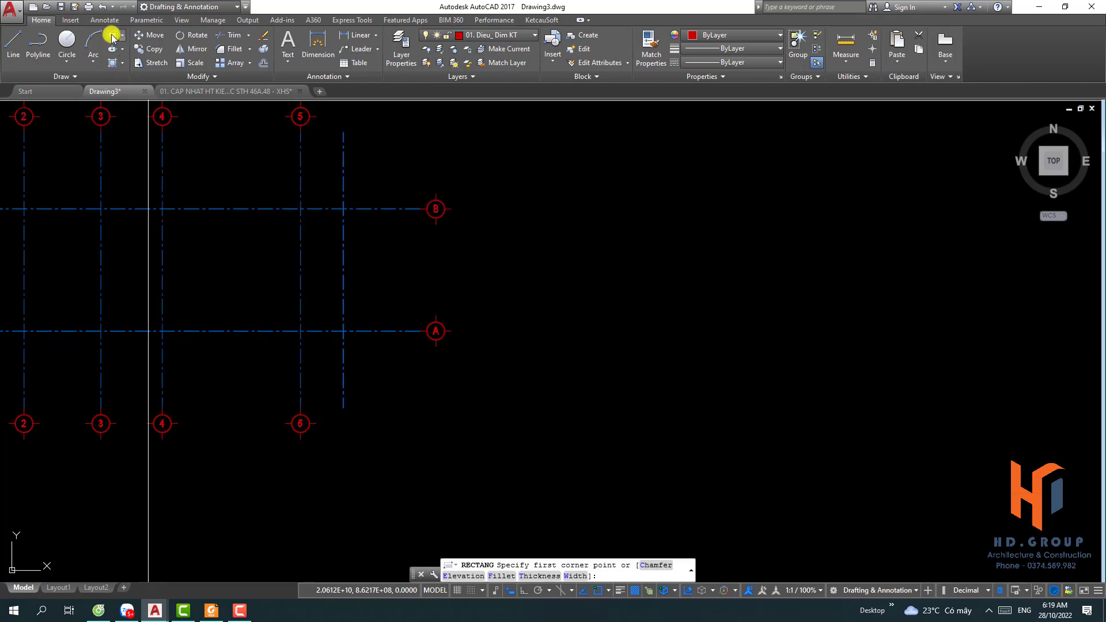
left_click(642, 403)
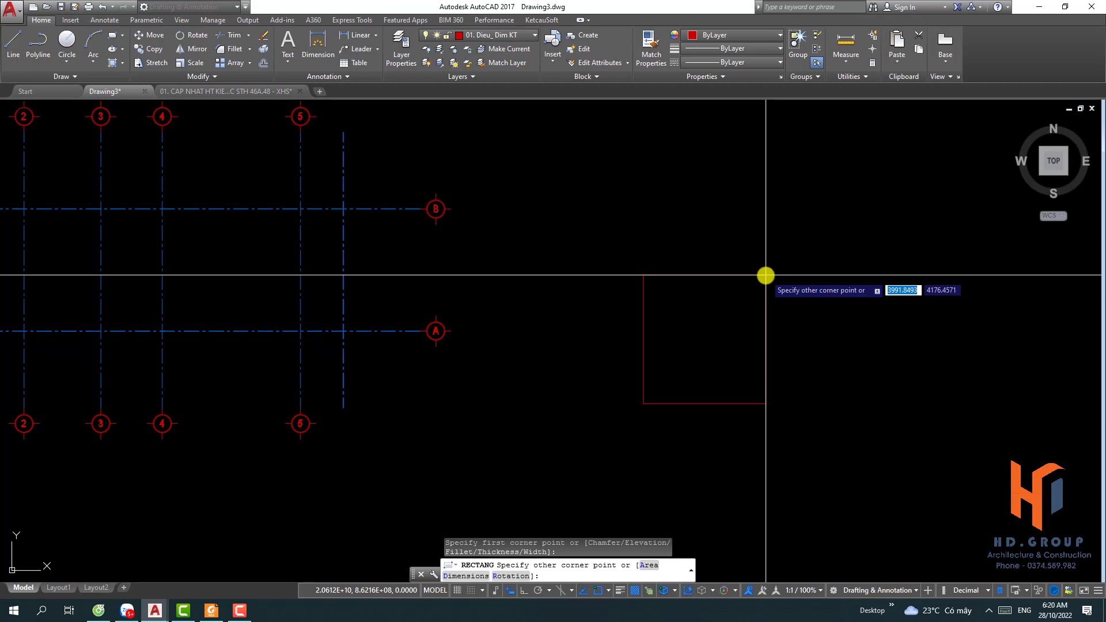
key("Tab")
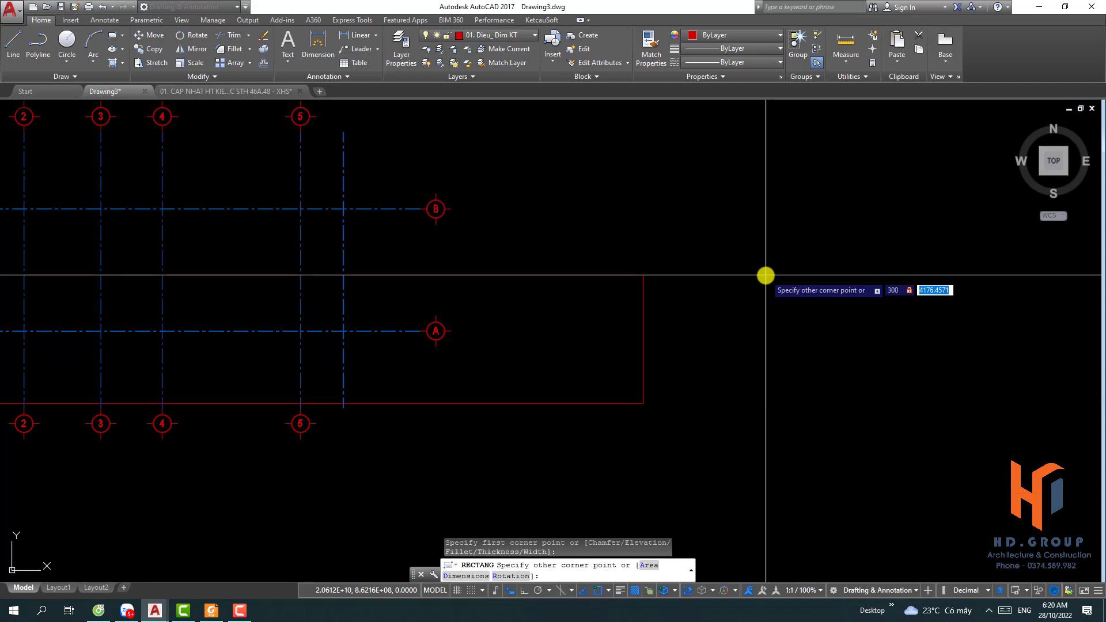
type("200")
key("Return")
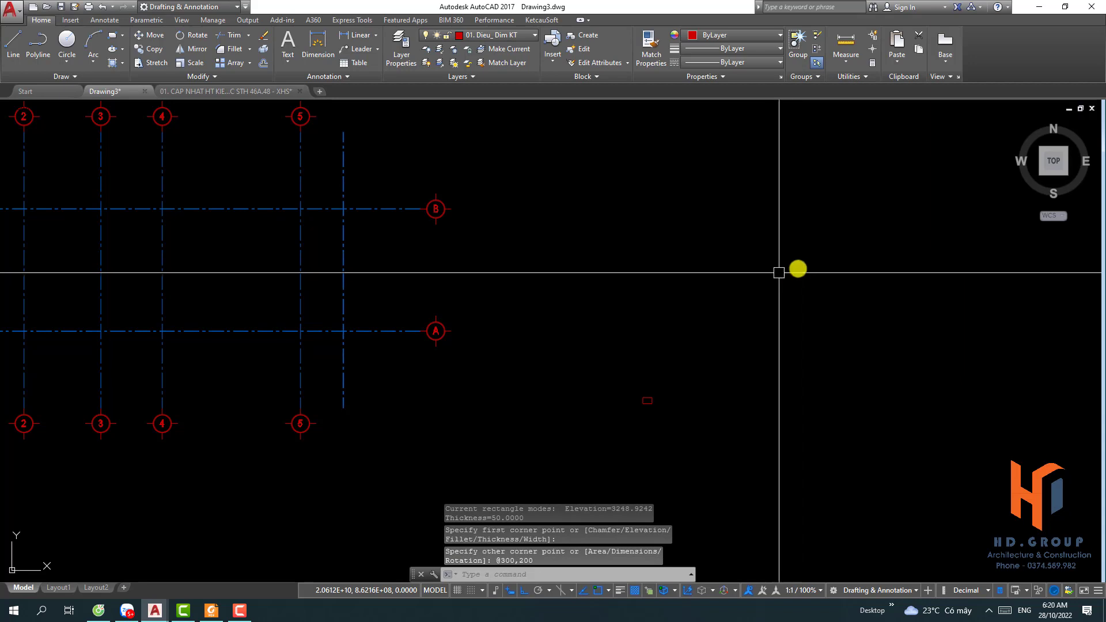
Zoom in and select the small 300 × 200 rectangle several times to check it.
scroll(660, 410, "up", 5)
scroll(660, 409, "up", 5)
left_click(634, 382)
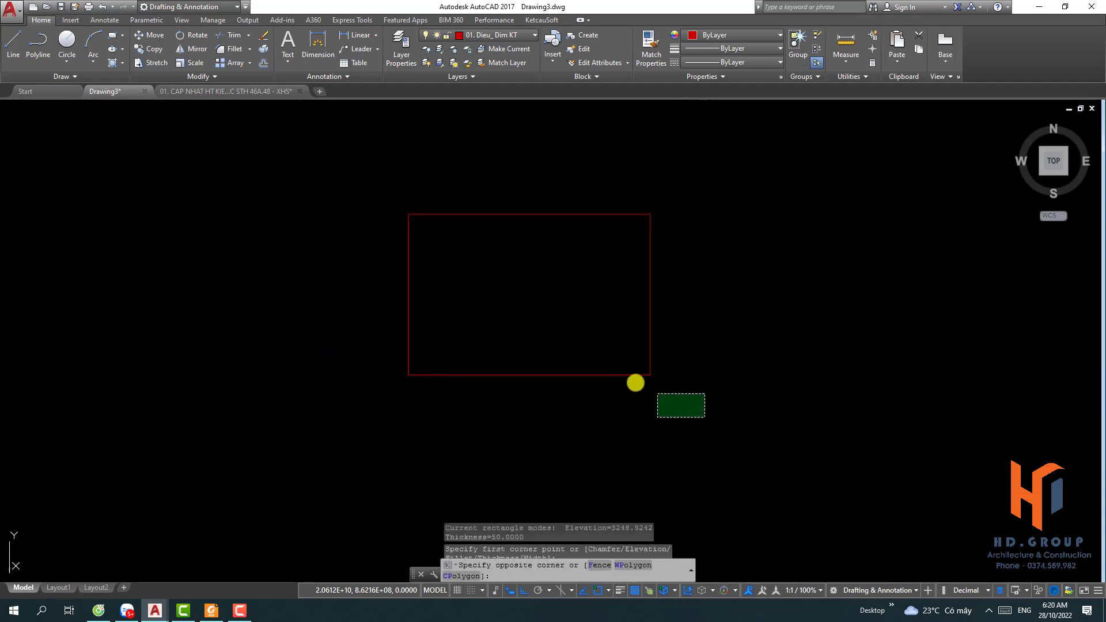
left_click(368, 173)
key("Escape")
left_click(540, 212)
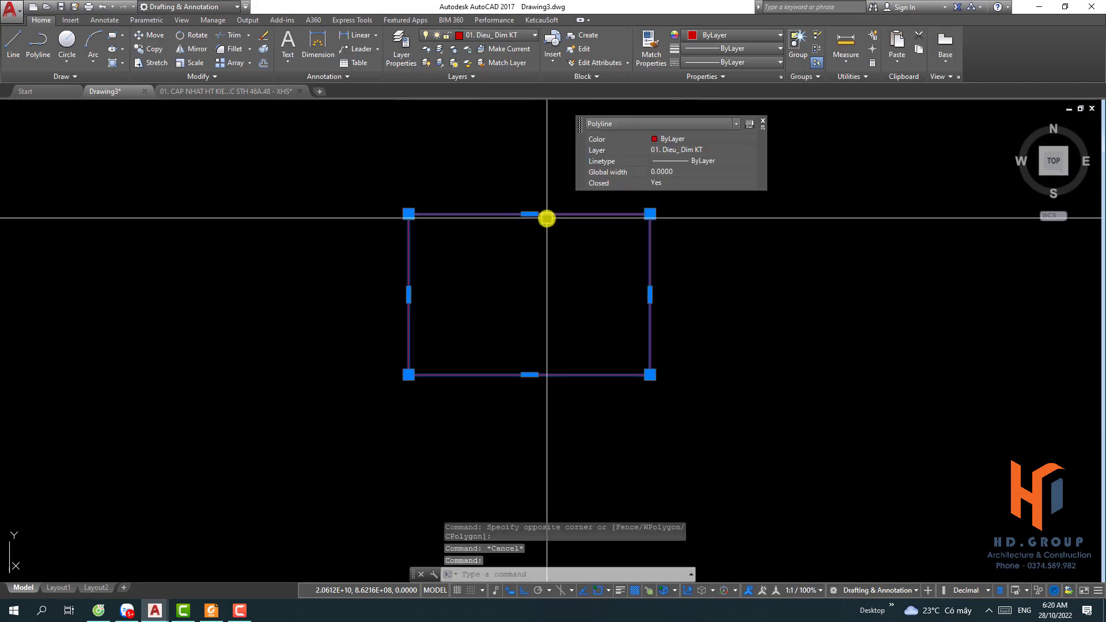
key("Escape")
scroll(572, 288, "down", 2)
left_click(654, 390)
left_click(489, 261)
key("Escape")
scroll(503, 308, "down", 5)
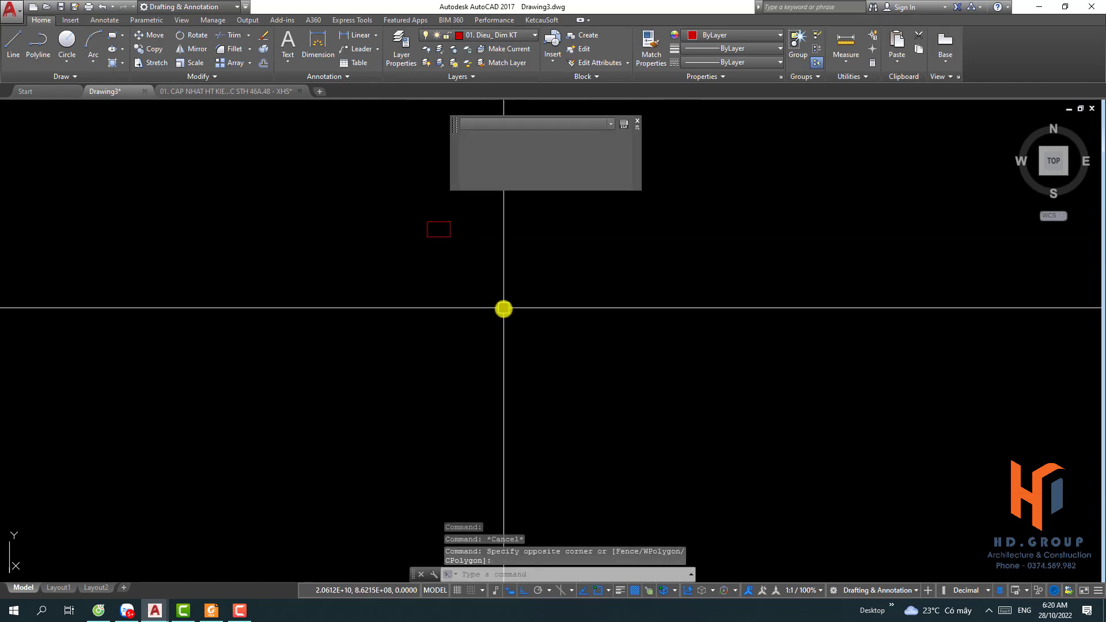
scroll(538, 372, "down", 4)
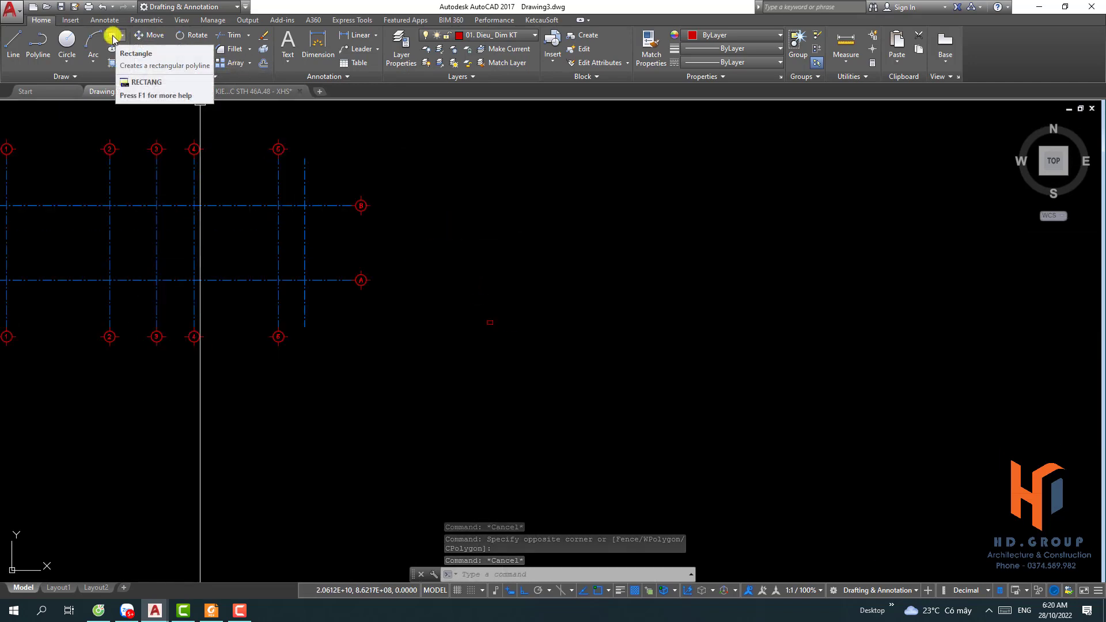
Draw a 20000 × 5000 rectangle from a corner picked below-right of the grid.
left_click(113, 39)
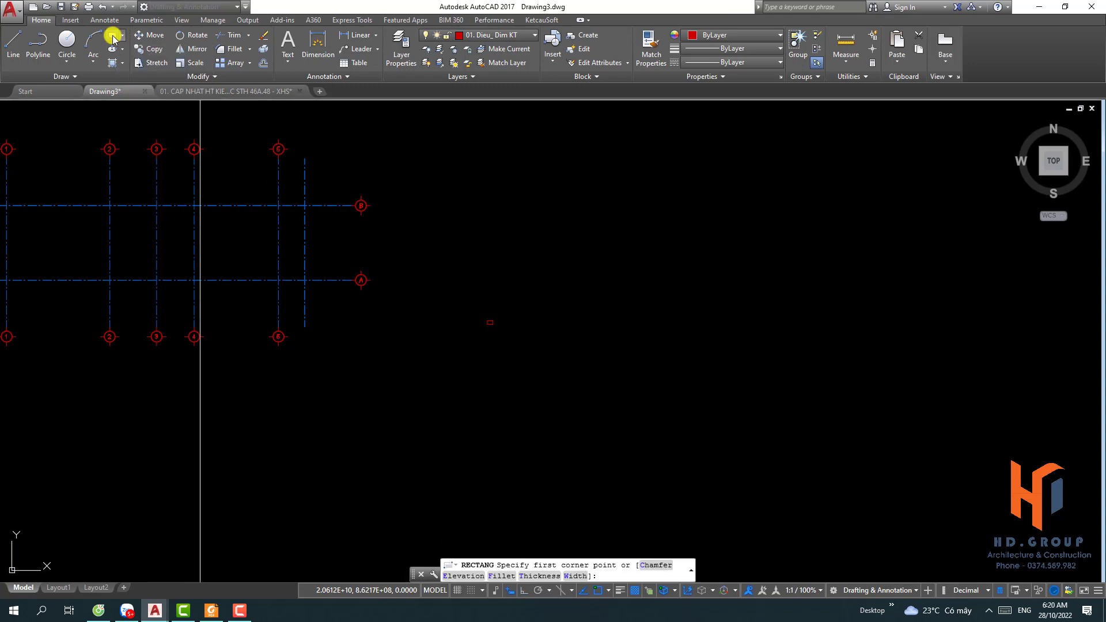
left_click(661, 414)
type("20000")
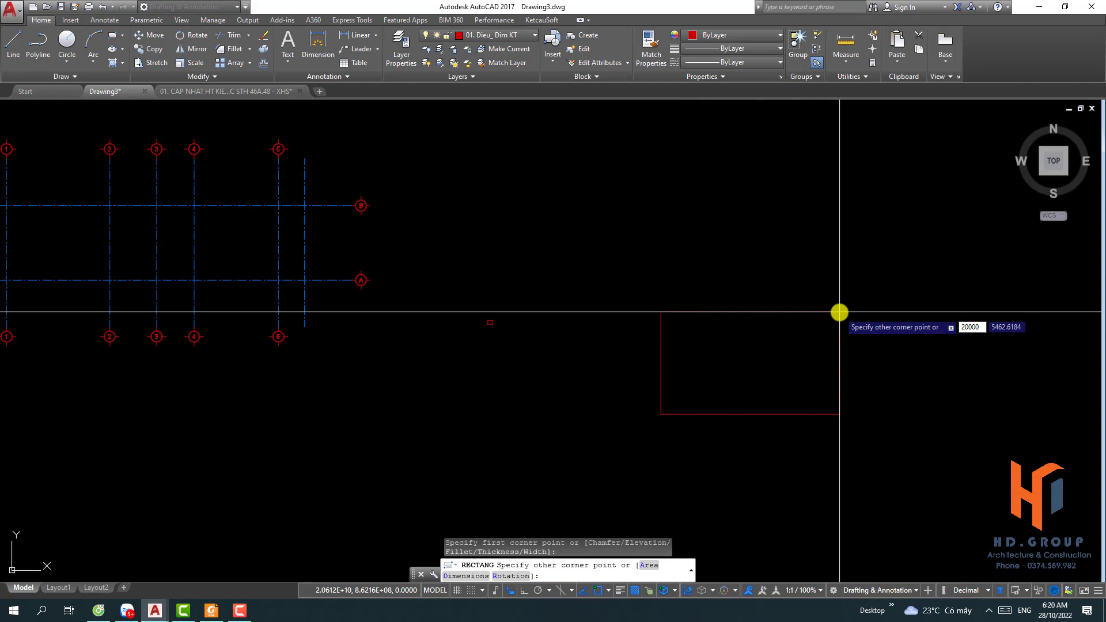
key("Tab")
type("5000")
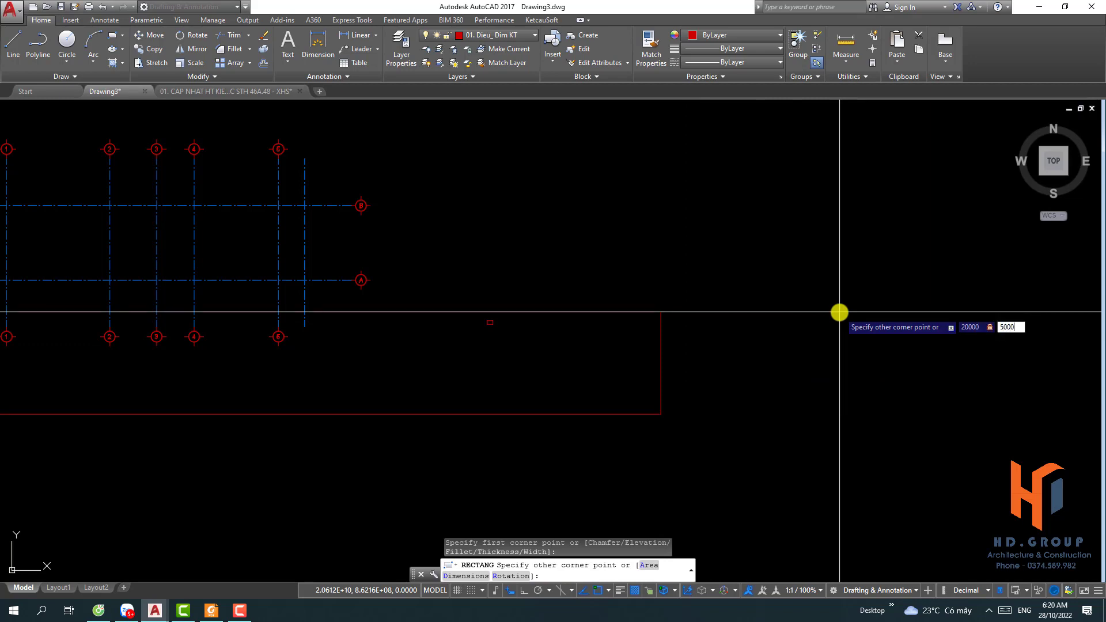
key("Return")
Pan to the 20000 × 5000 rectangle, window-select it and erase it with E.
middle_click_drag(793, 374, 570, 372)
left_click(737, 436)
left_click(496, 239)
key("Escape")
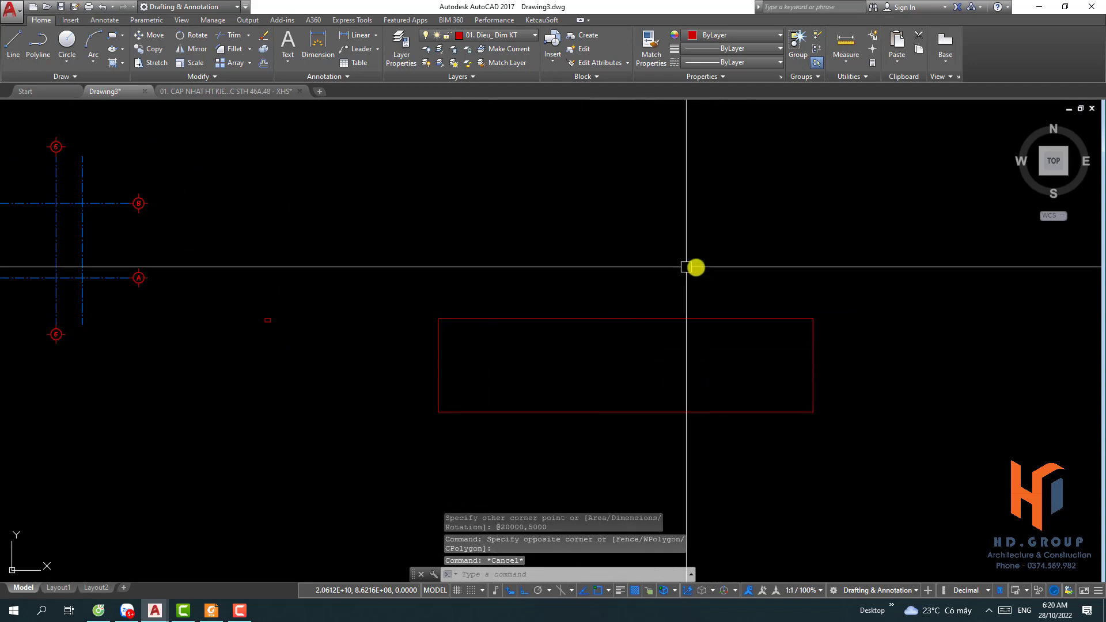
middle_click_drag(501, 375, 598, 362)
left_click(753, 430)
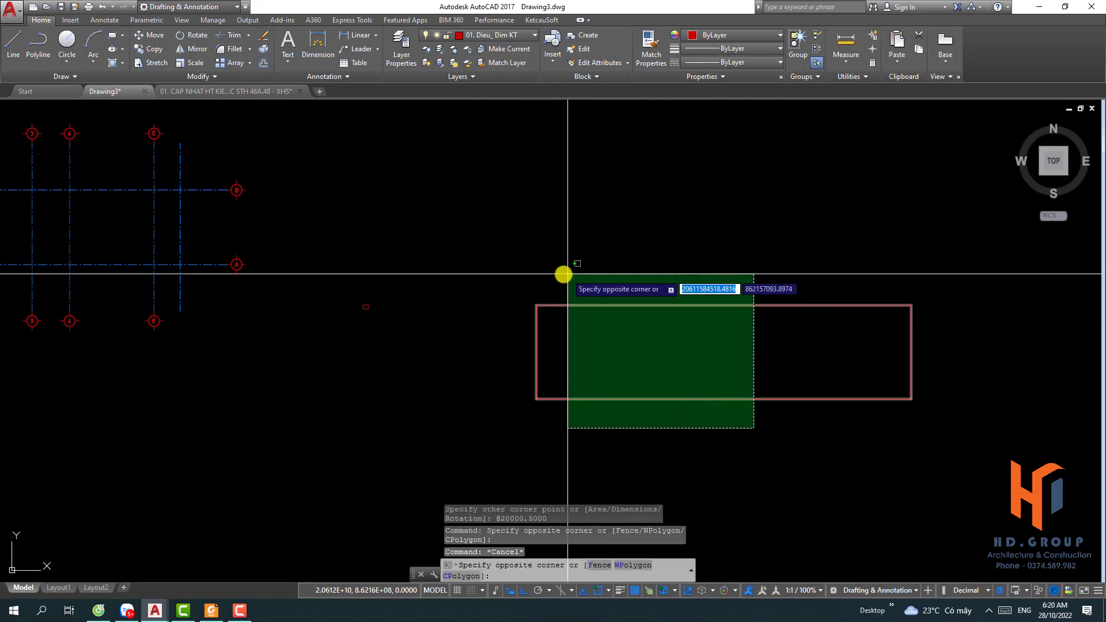
left_click(565, 274)
type("E")
key("Return")
Pan and zoom back so the whole grid is visible.
middle_click_drag(431, 370, 884, 391)
left_click(885, 390)
key("Escape")
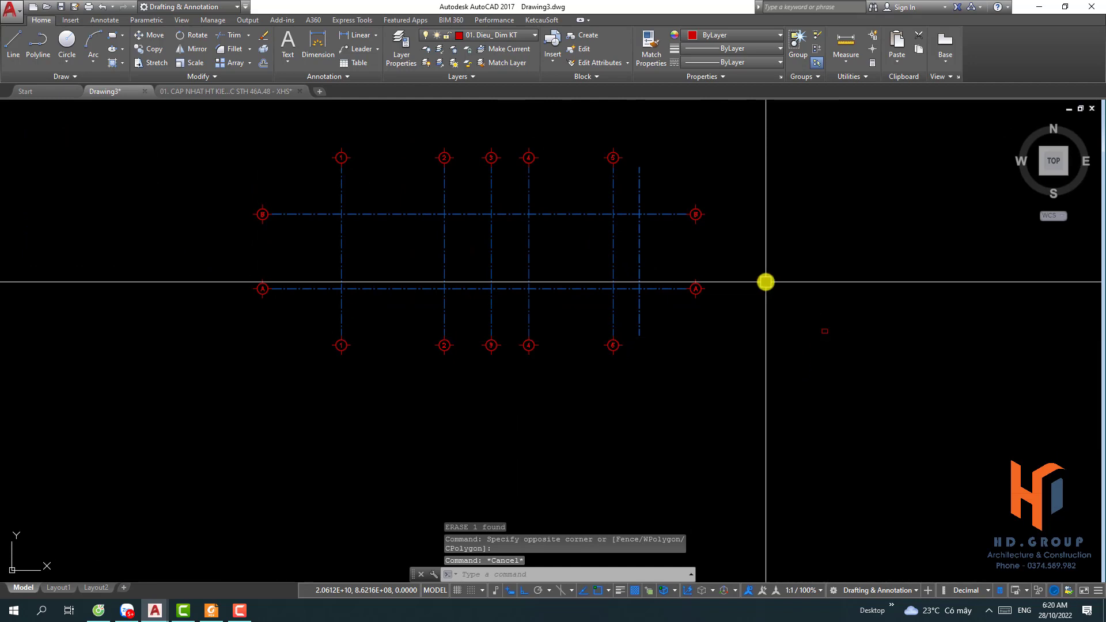
scroll(772, 282, "up", 2)
scroll(741, 313, "down", 2)
middle_click_drag(801, 321, 733, 321)
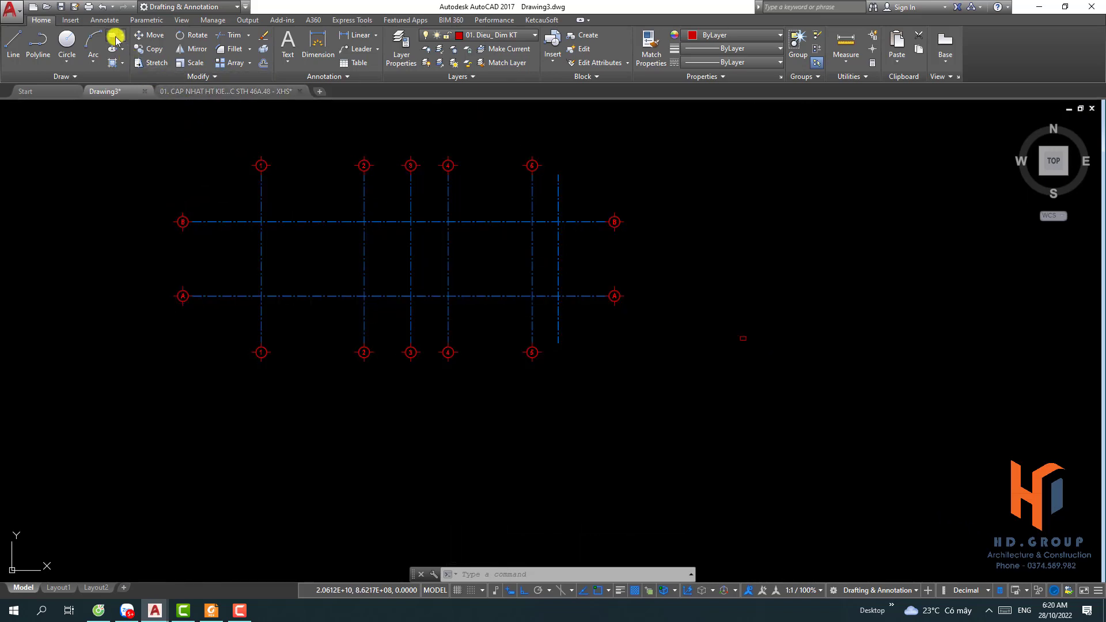
left_click(113, 35)
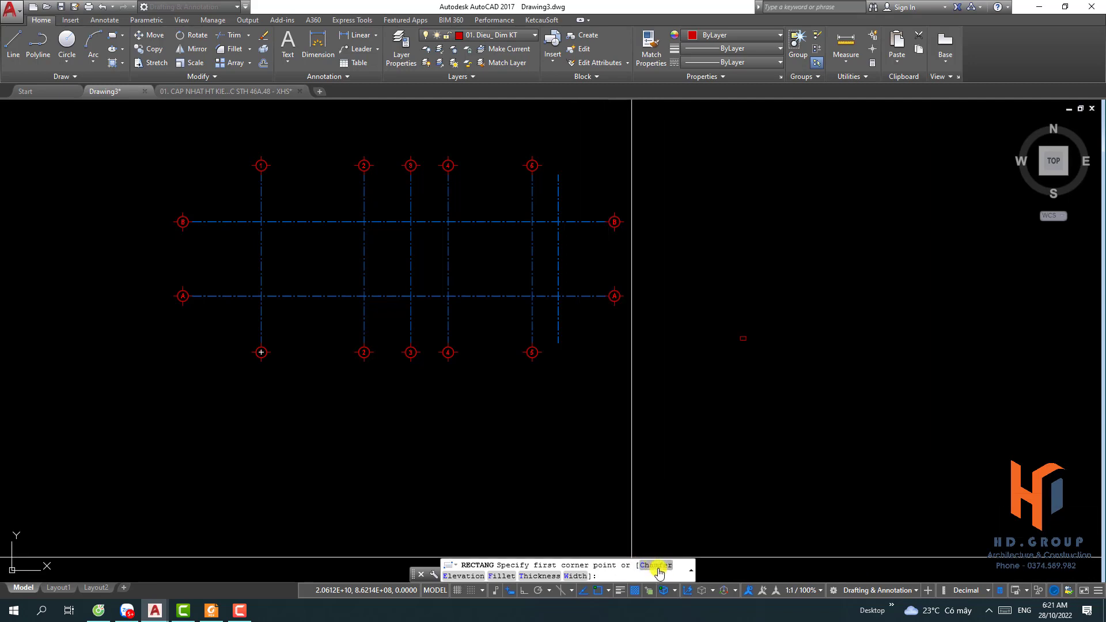
Draw a large rectangle beside the grid with 100 × 100 chamfered corners.
key("Escape")
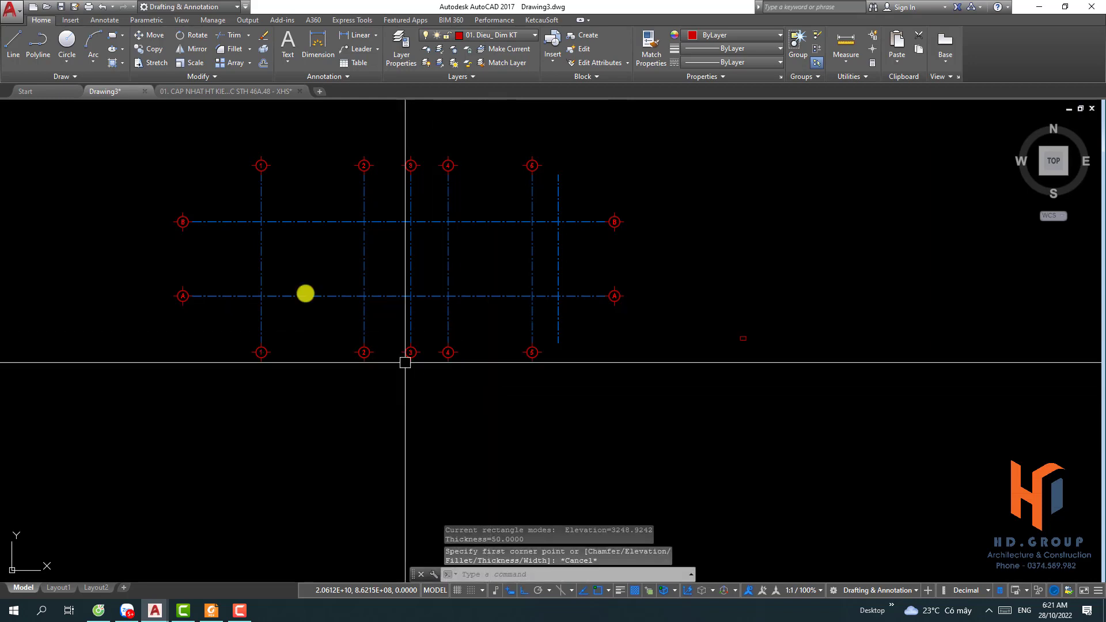
left_click(113, 39)
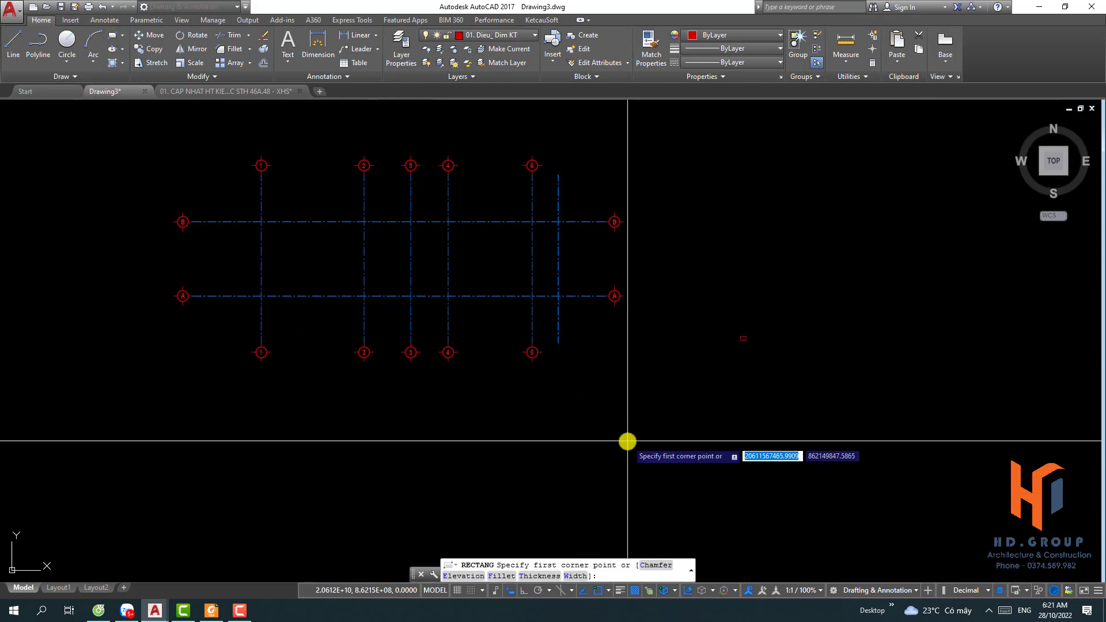
left_click(653, 567)
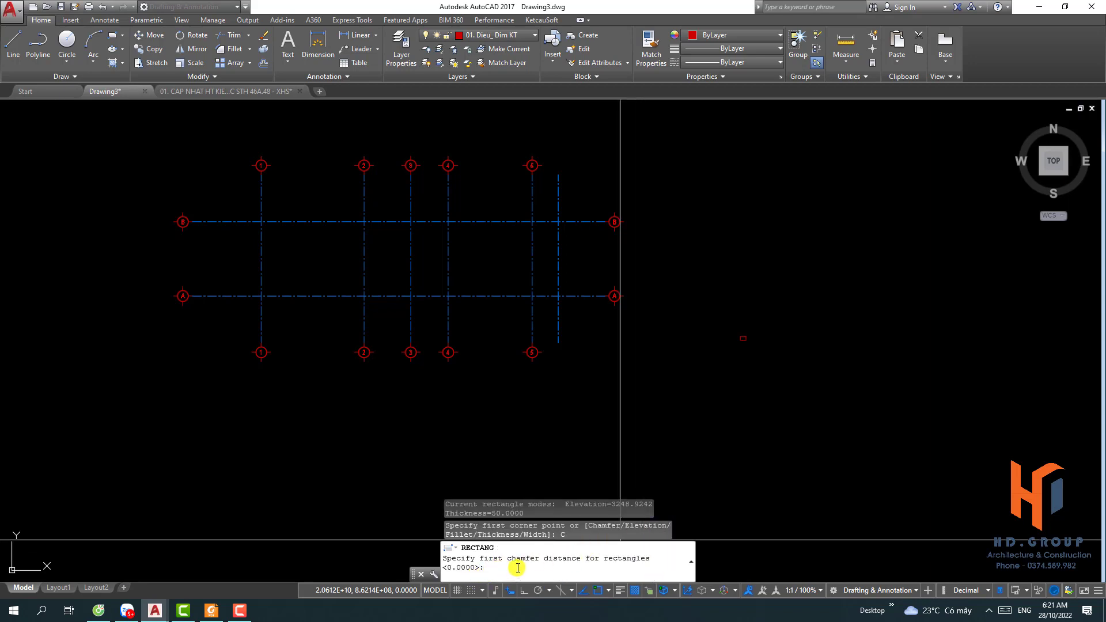
type("100")
key("Return")
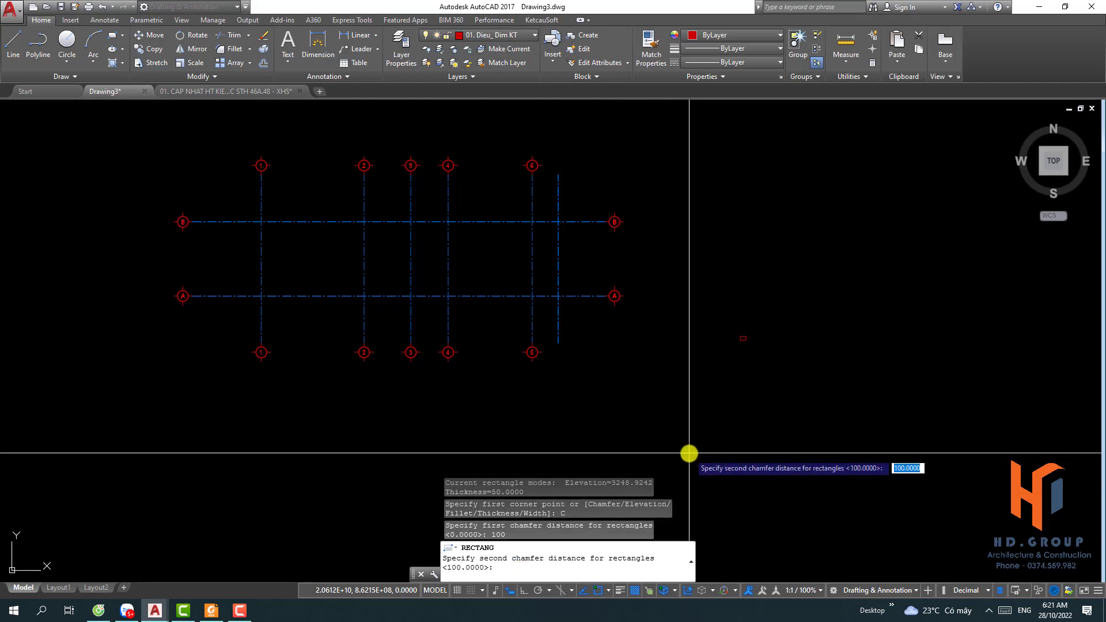
key("Return")
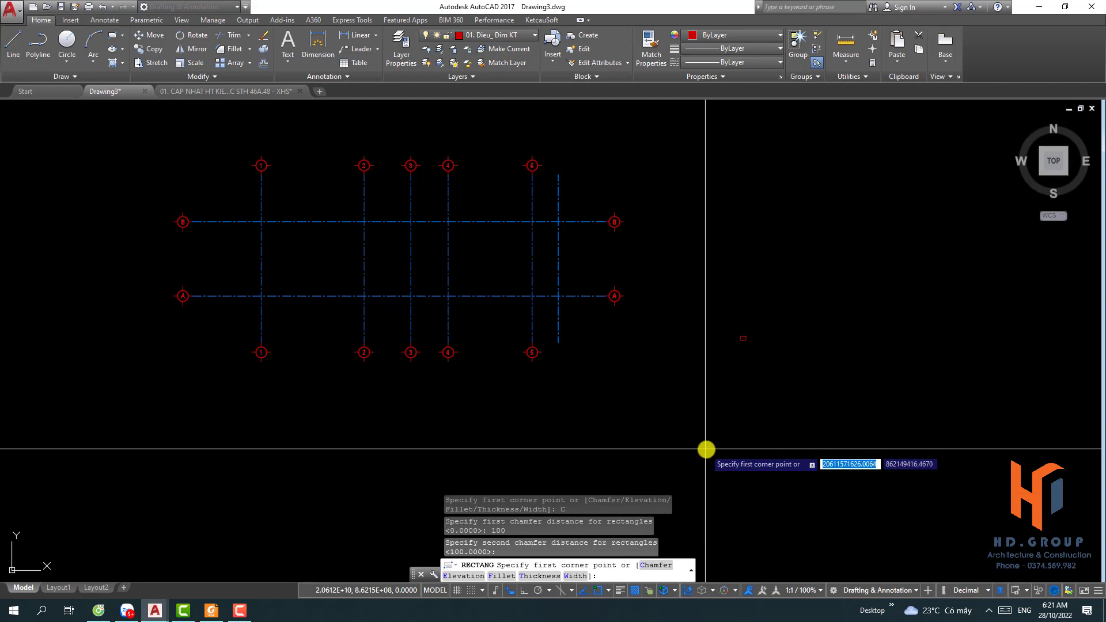
middle_click_drag(706, 452, 576, 419)
left_click(602, 413)
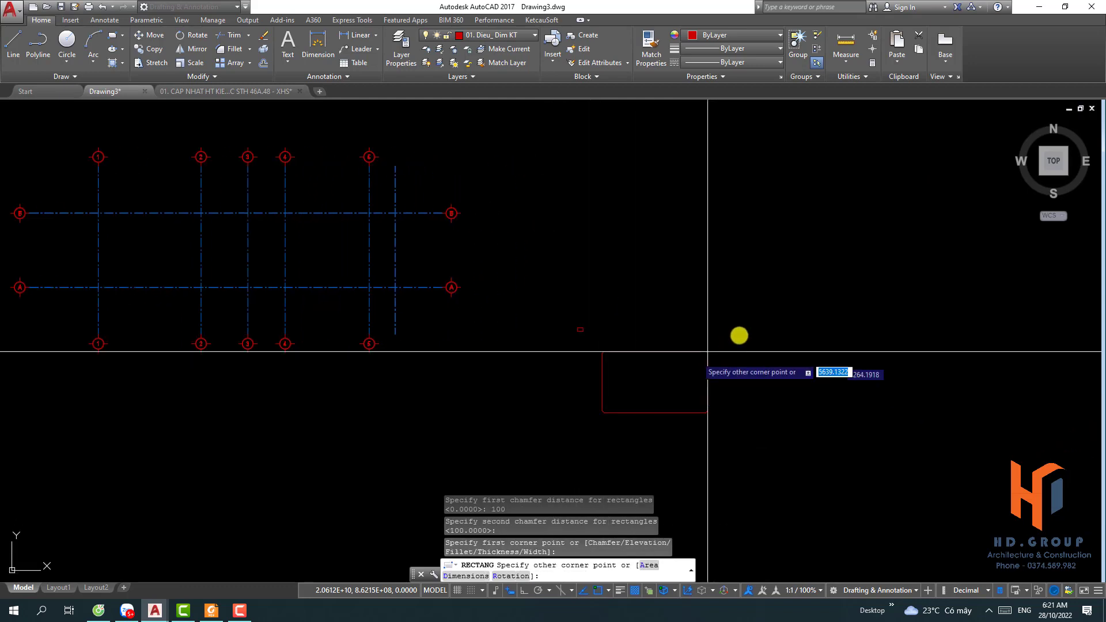
left_click(823, 282)
Zoom and pan around the chamfered rectangle to inspect its corners, then select it.
scroll(817, 284, "up", 4)
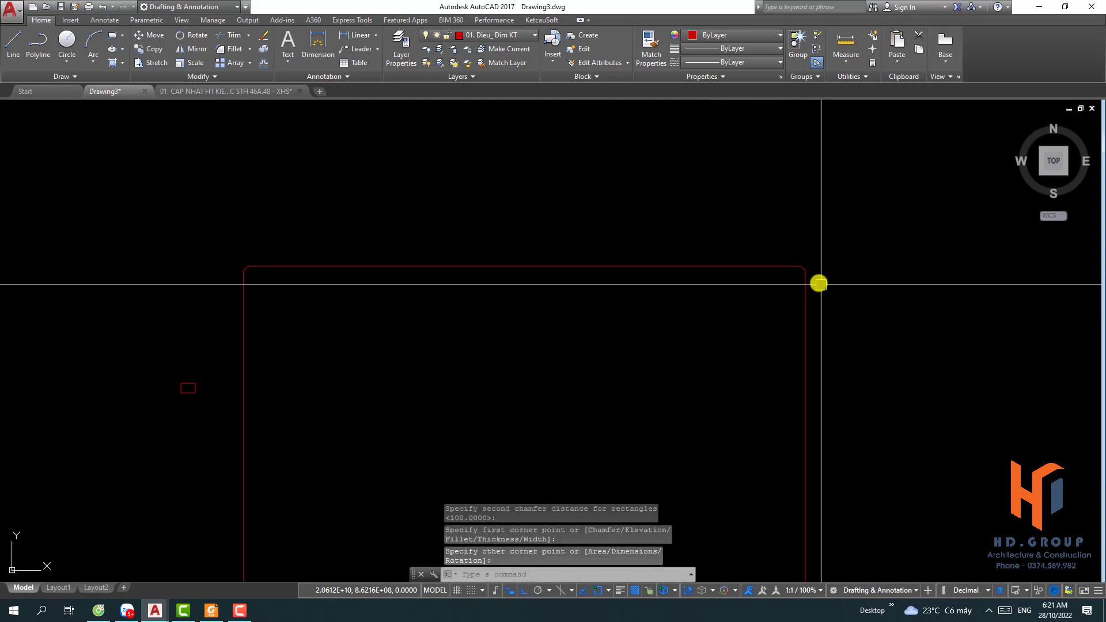
scroll(812, 276, "up", 5)
scroll(789, 262, "up", 4)
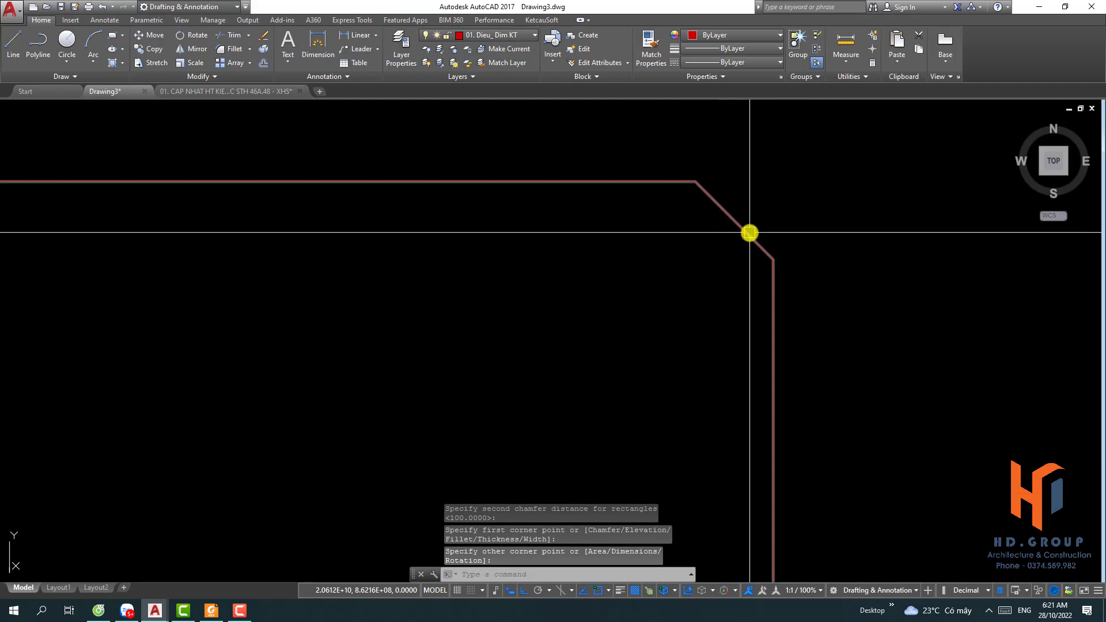
scroll(749, 232, "up", 1)
left_click(744, 230)
key("Escape")
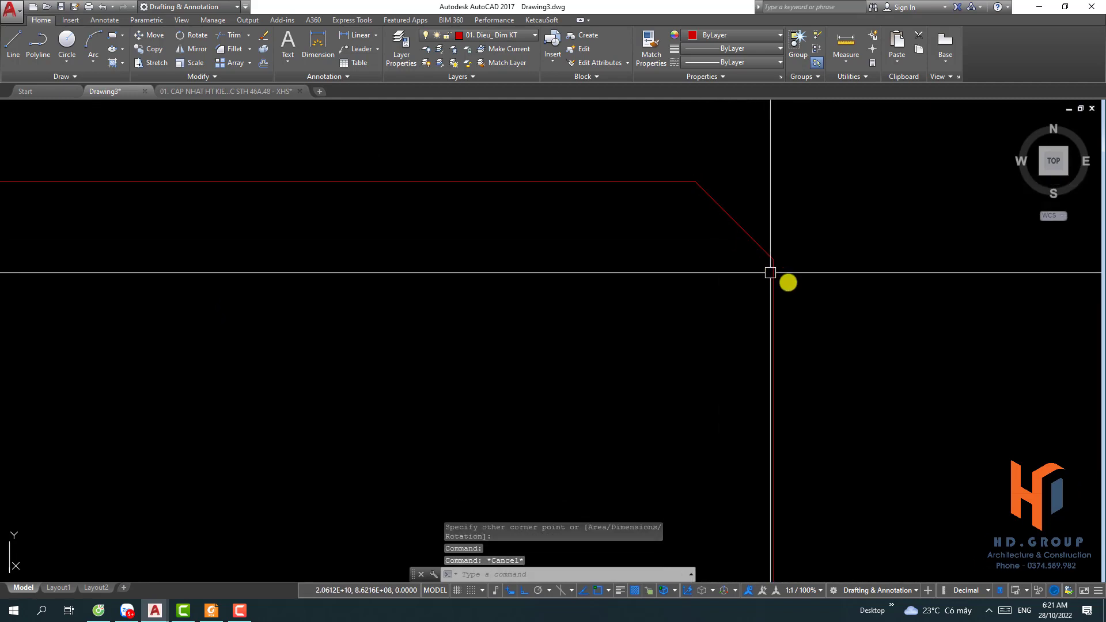
scroll(679, 158, "down", 10)
scroll(691, 222, "down", 4)
scroll(680, 373, "up", 5)
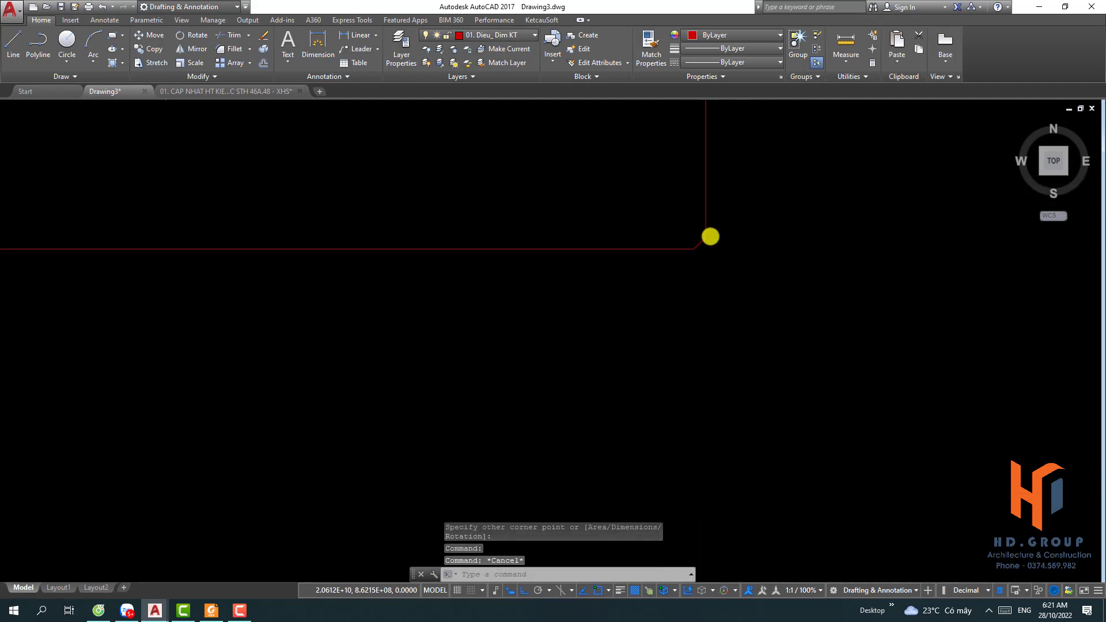
scroll(710, 234, "up", 3)
middle_click_drag(679, 234, 635, 284)
scroll(703, 301, "down", 3)
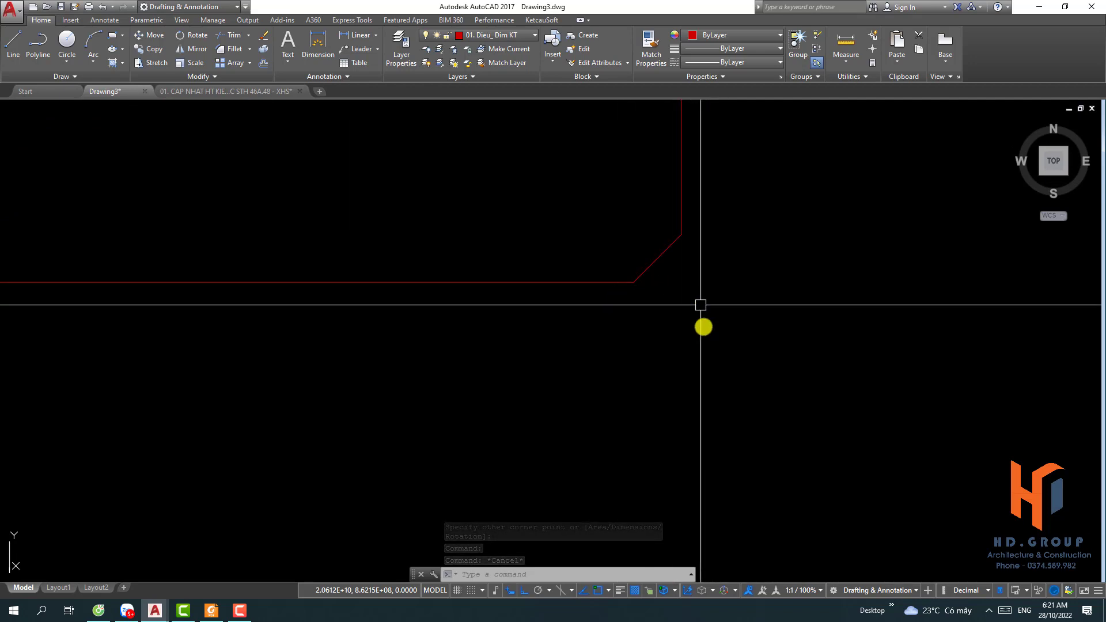
scroll(587, 352, "down", 6)
scroll(516, 286, "up", 2)
scroll(573, 266, "up", 2)
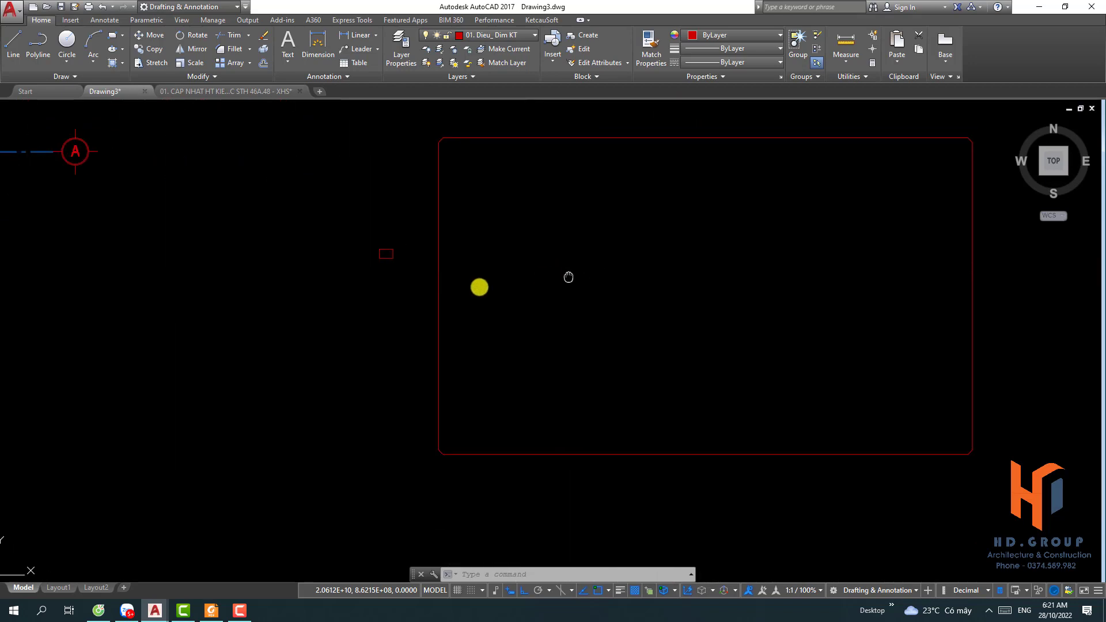
middle_click_drag(573, 271, 452, 291)
Select the chamfered rectangle and delete it.
left_click(555, 274)
left_click(320, 144)
type("c")
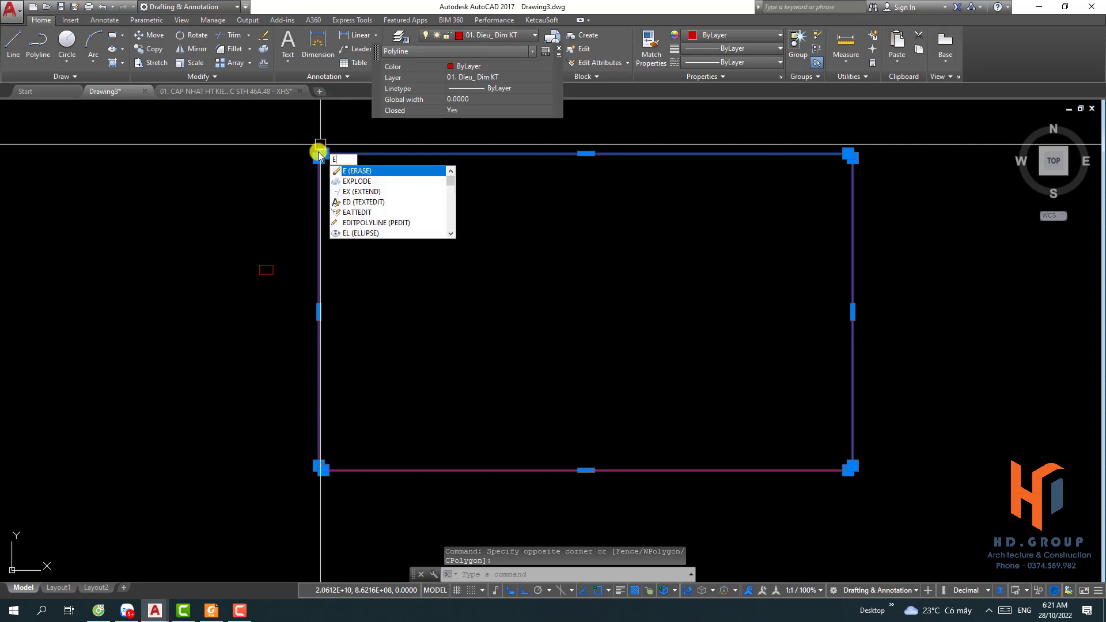
key("Return")
key("Escape")
Draw a rectangle with 500-radius filleted corners beside the grid.
left_click(113, 37)
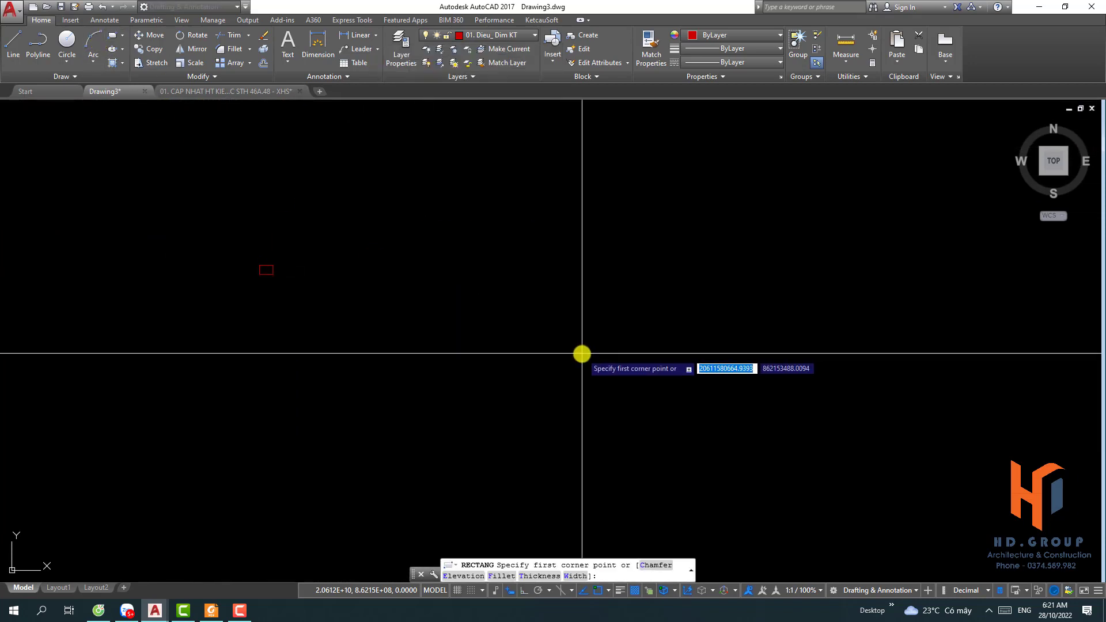
left_click(499, 575)
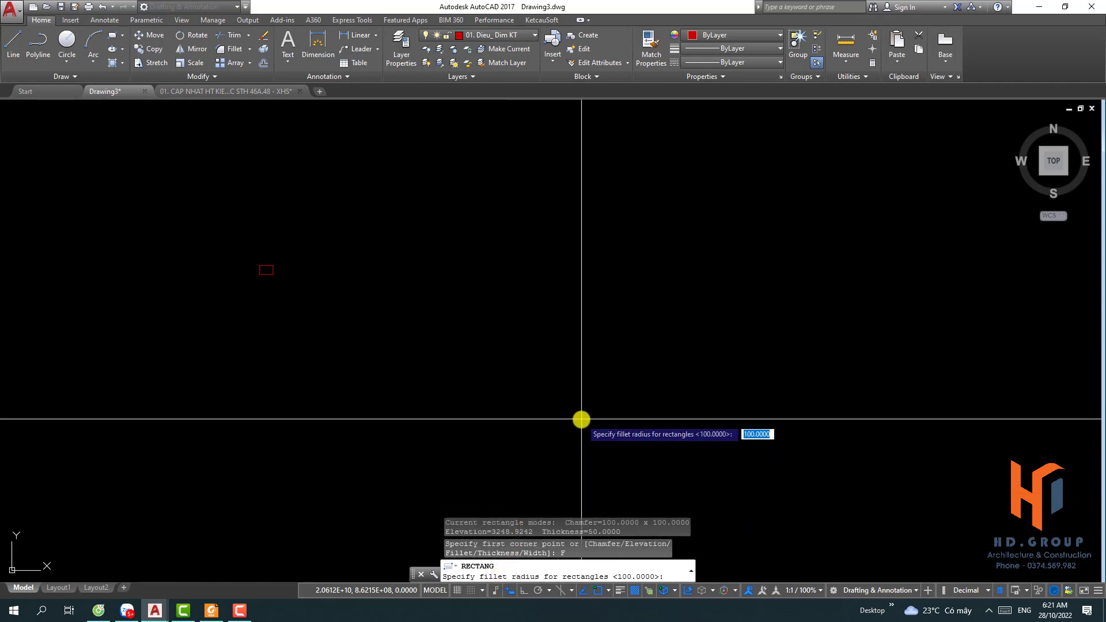
type("500")
key("Return")
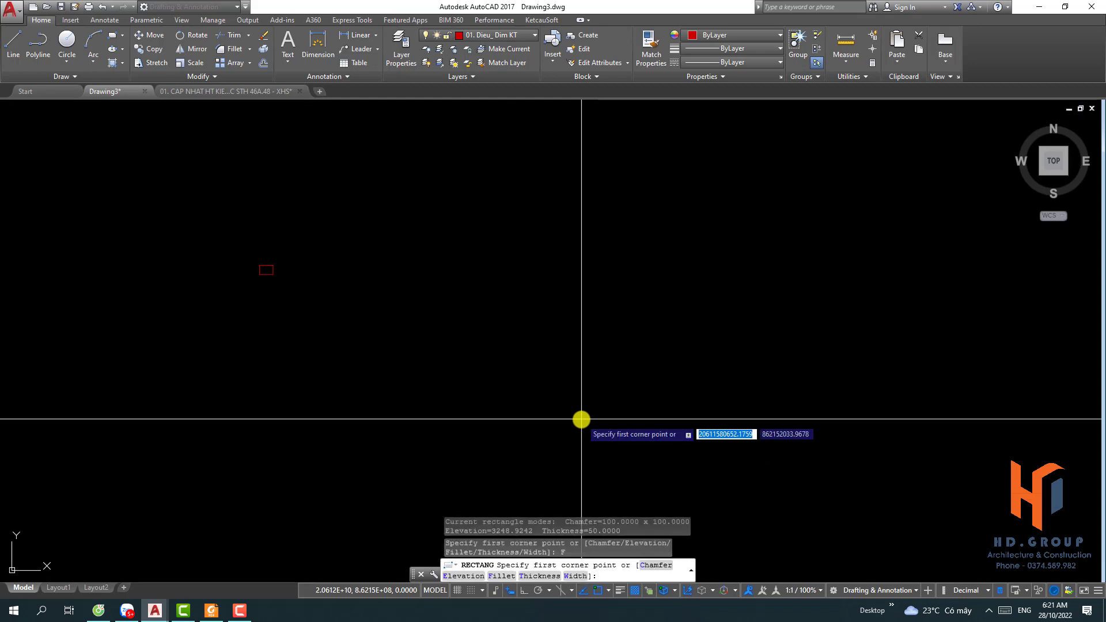
left_click(467, 439)
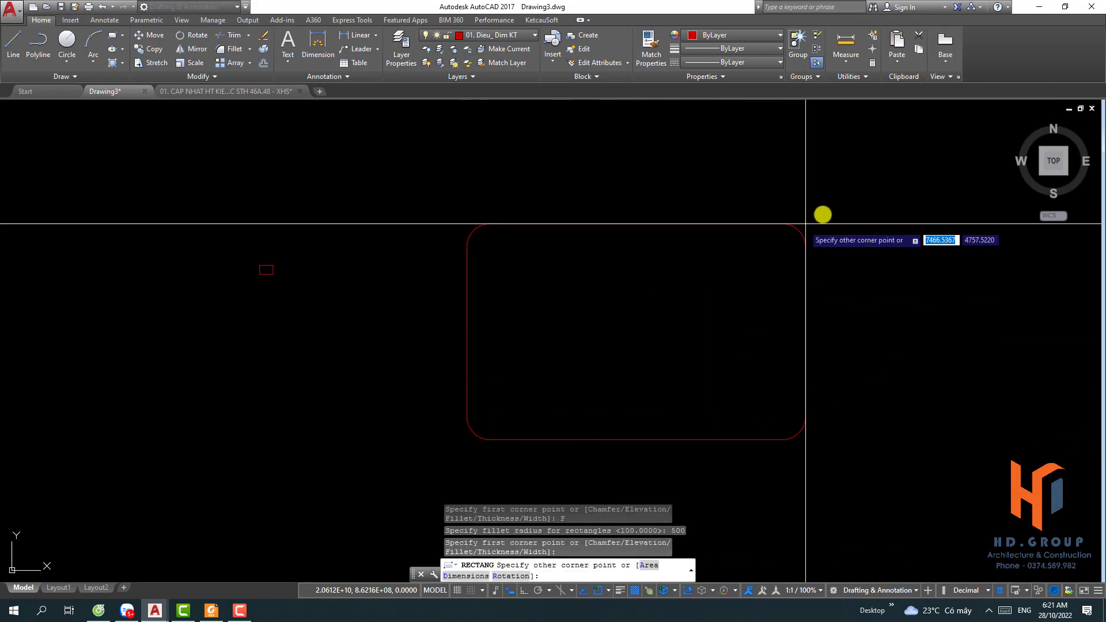
left_click(859, 181)
Pan back to the rounded rectangle and box-select it.
middle_click_drag(849, 234, 725, 241)
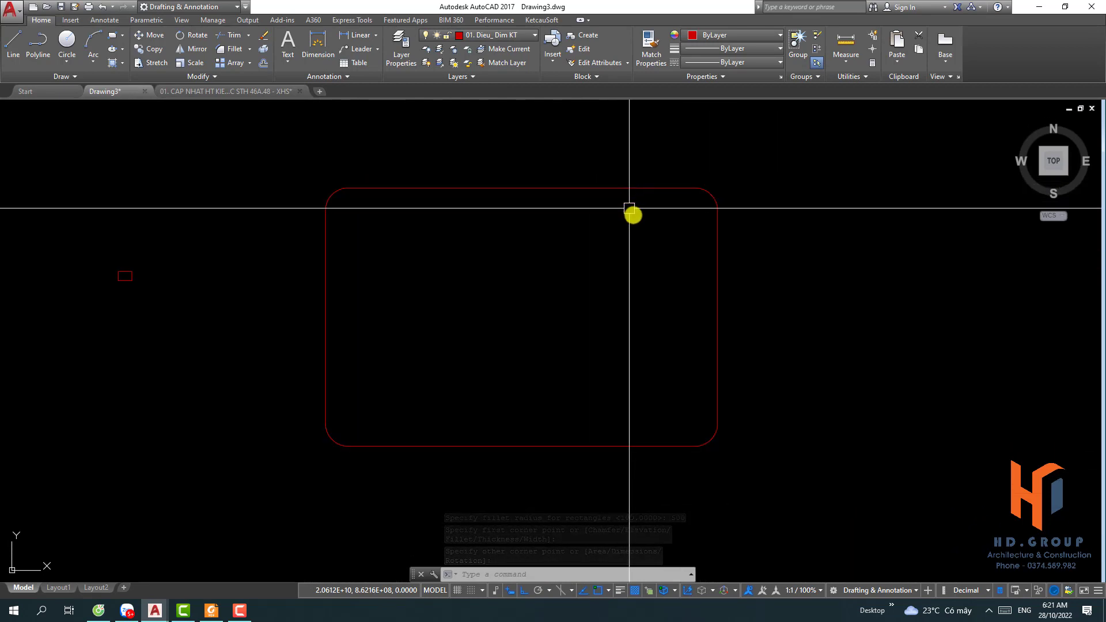
middle_click_drag(615, 268, 702, 277)
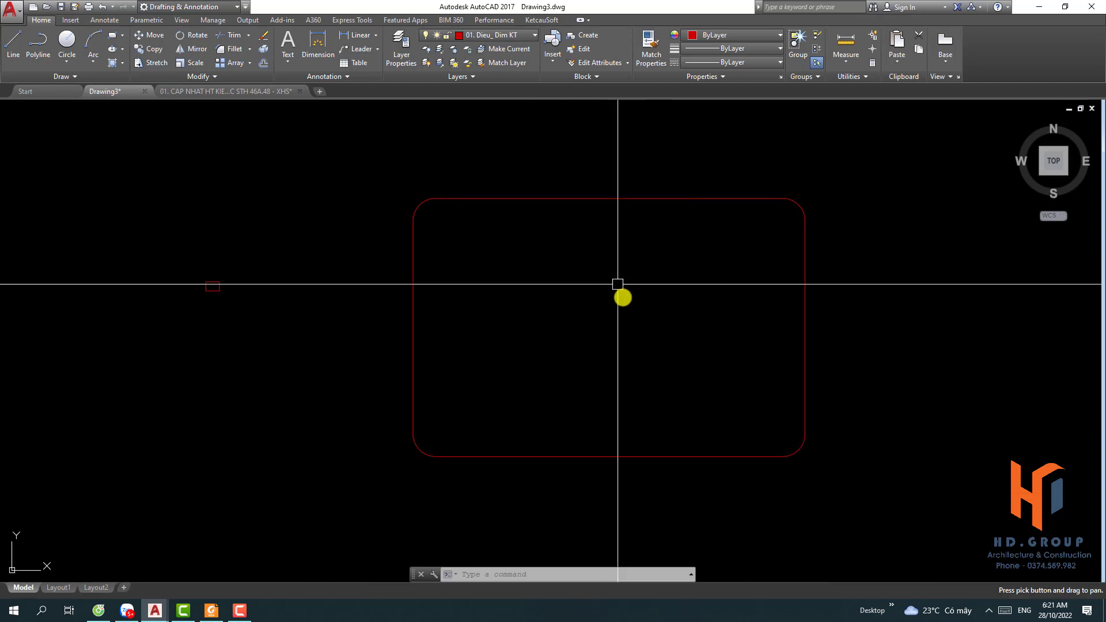
left_click(672, 302)
left_click(407, 177)
key("Delete")
left_click(329, 336)
Erase the selected 500-radius rounded rectangle with E.
left_click(168, 249)
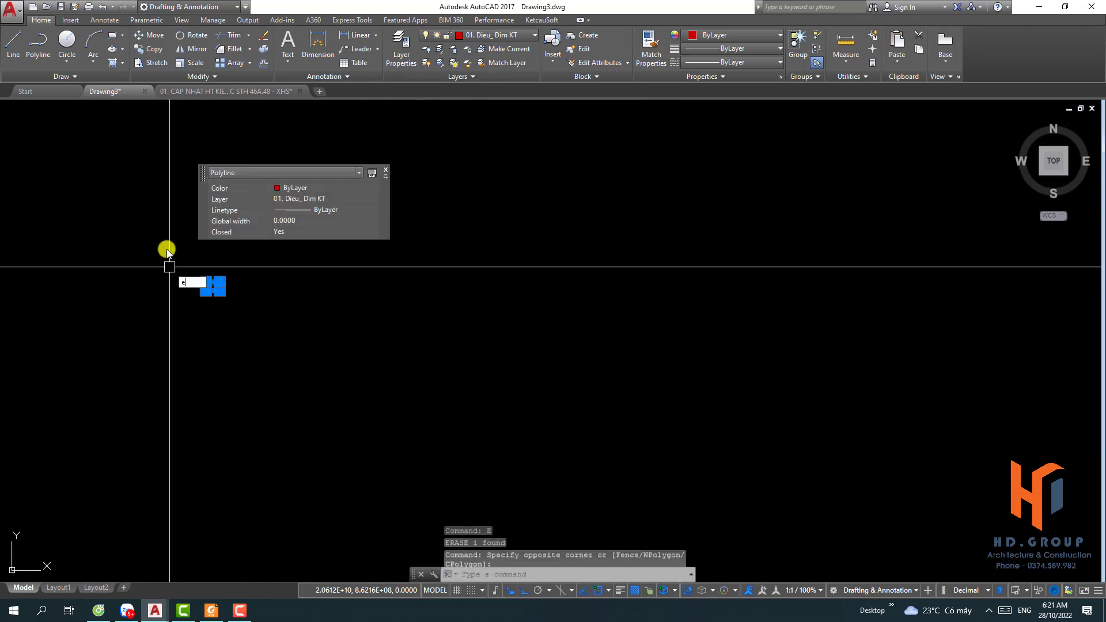
type("E")
key("Return")
Draw a new rectangle with its thickness set to 100.
left_click(112, 36)
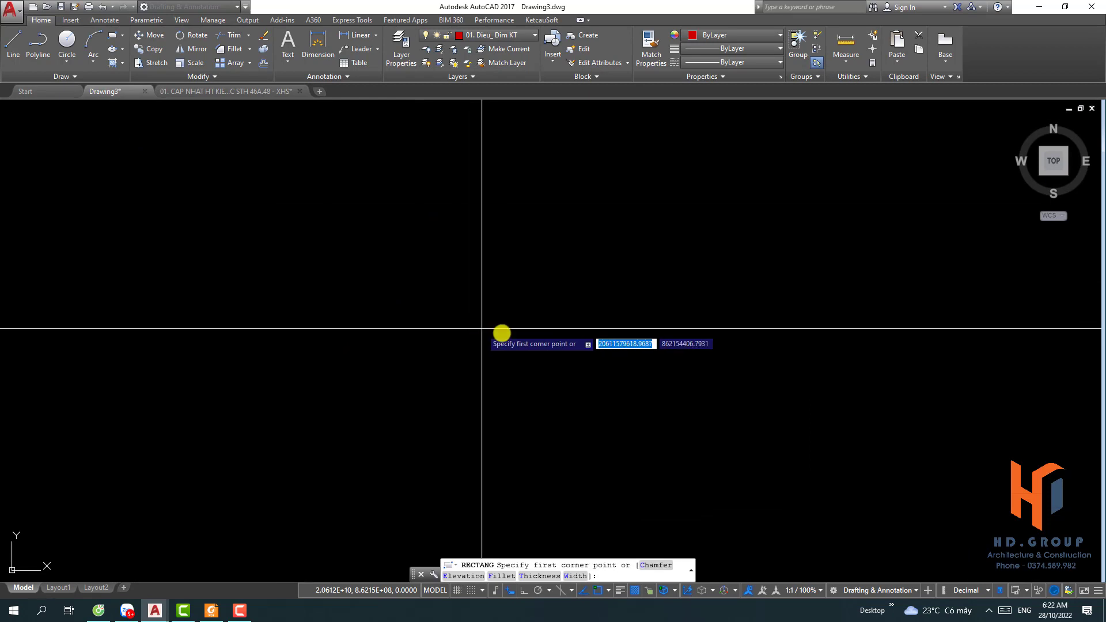
left_click(536, 576)
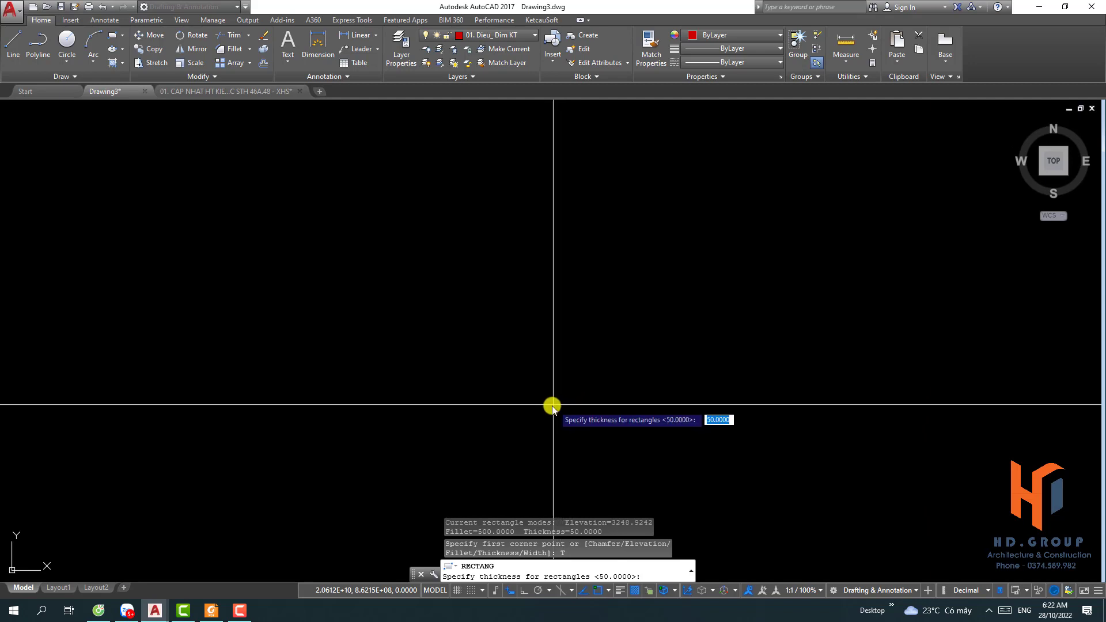
type("100")
key("Return")
left_click(514, 415)
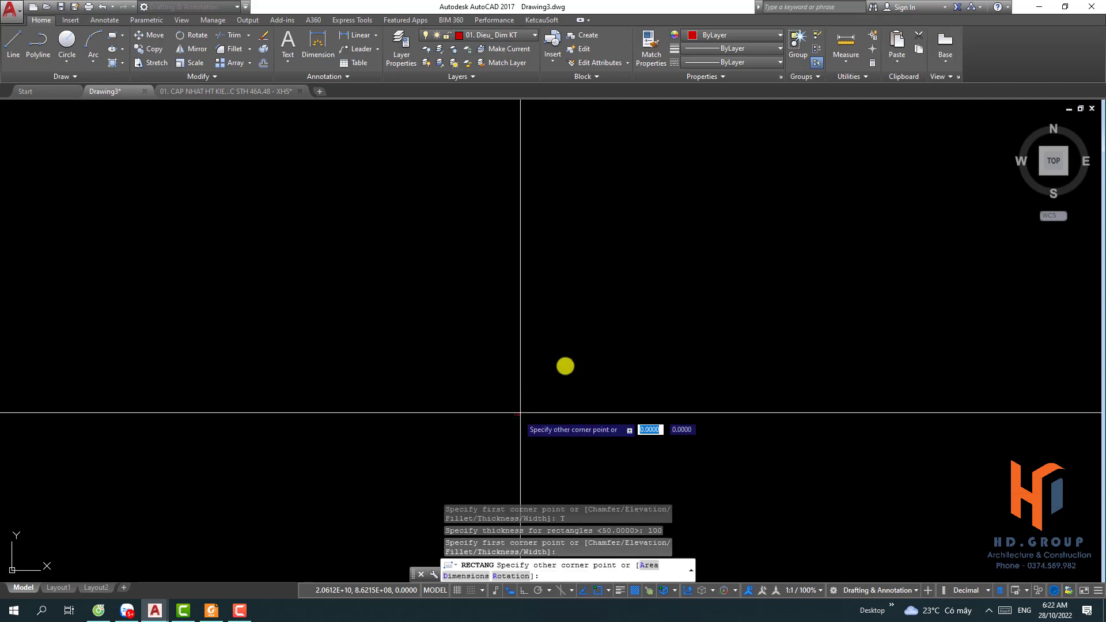
left_click(844, 145)
Zoom to check the thickness-100 rectangle, then window-select and erase it.
scroll(706, 375, "down", 5)
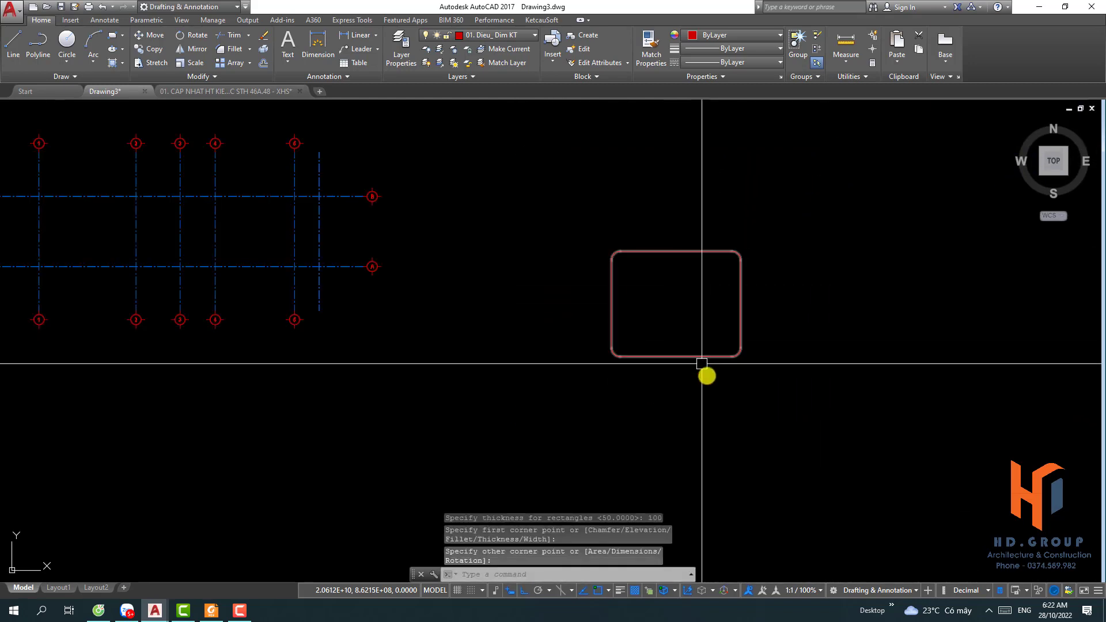
scroll(616, 348, "up", 2)
scroll(617, 347, "up", 2)
left_click_drag(724, 427, 466, 229)
type("E")
key("Return")
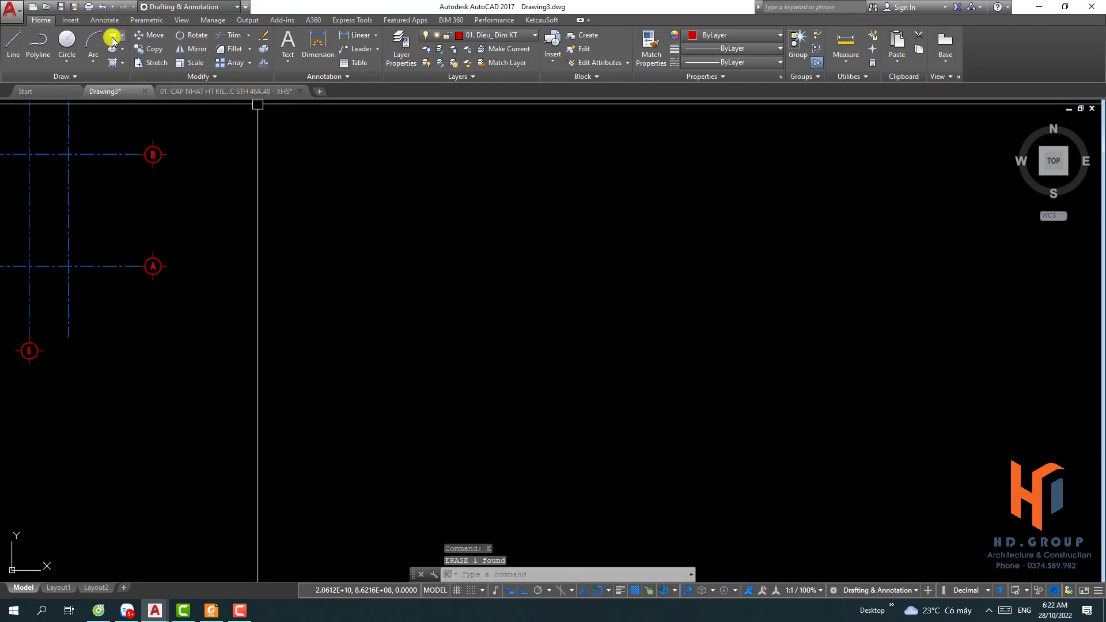
Draw a test rectangle with a line width of 30 and zoom in to inspect it.
left_click(112, 37)
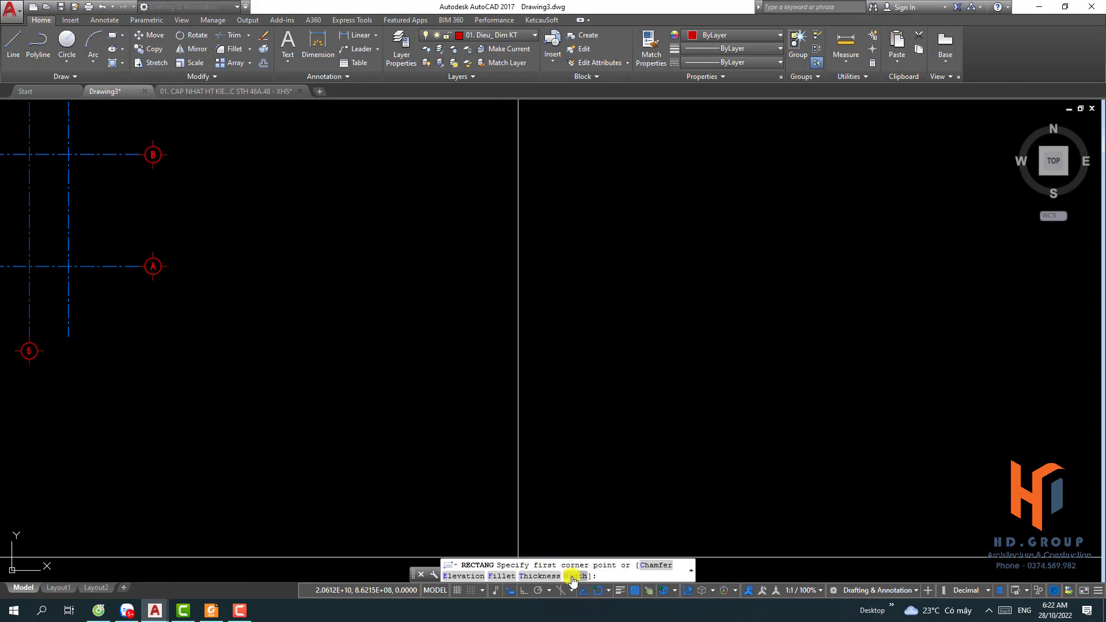
left_click(572, 579)
type("30")
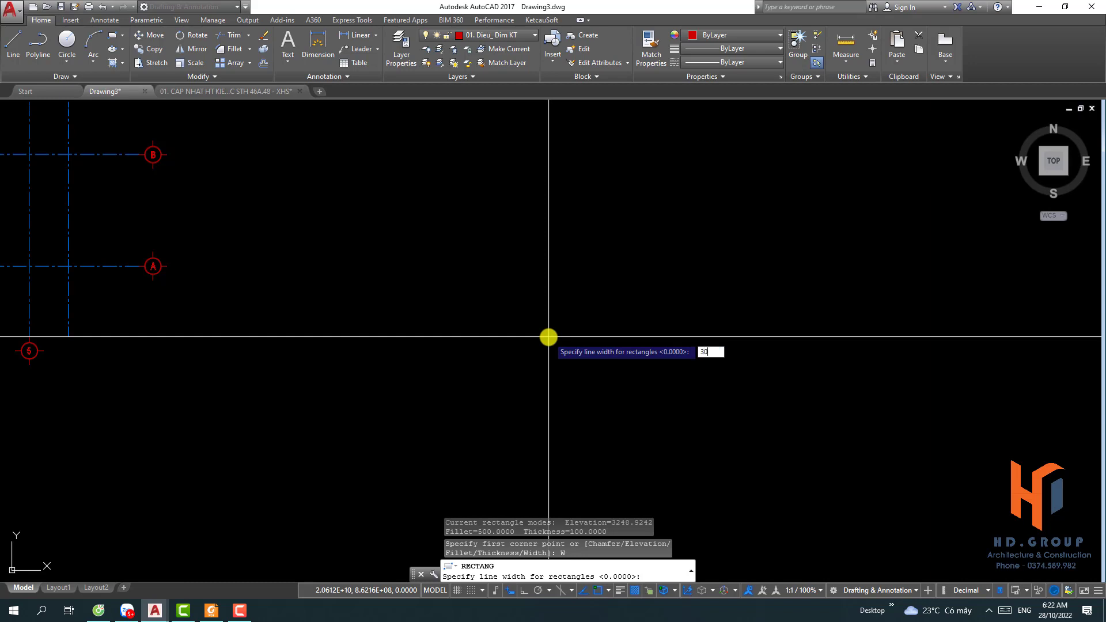
key("Return")
left_click(536, 413)
left_click(795, 214)
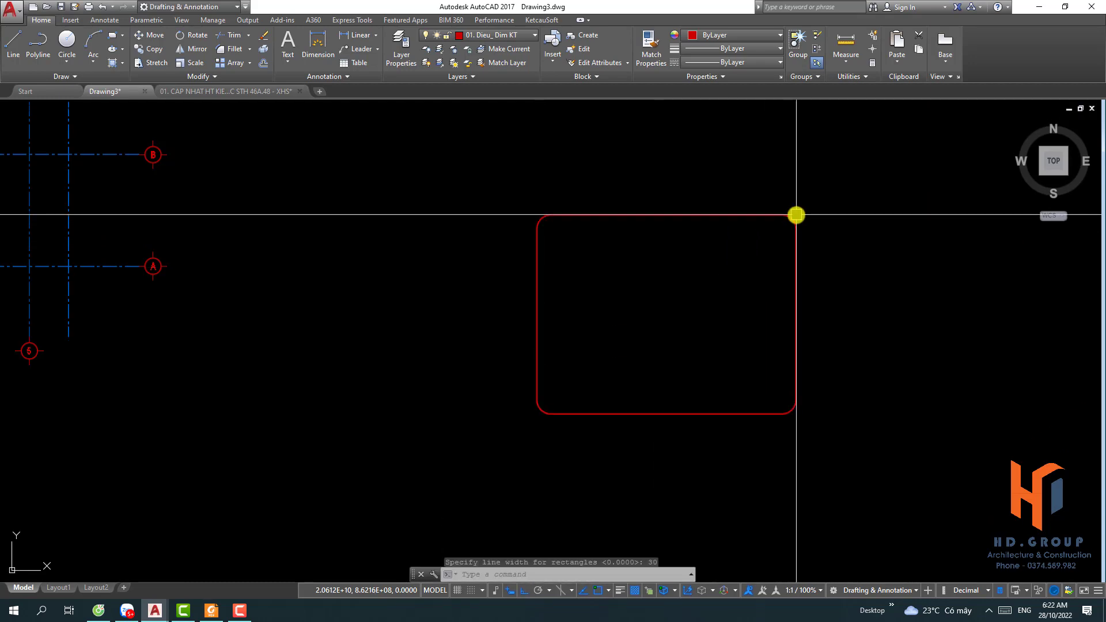
scroll(783, 221, "up", 3)
scroll(818, 202, "up", 2)
scroll(847, 178, "up", 2)
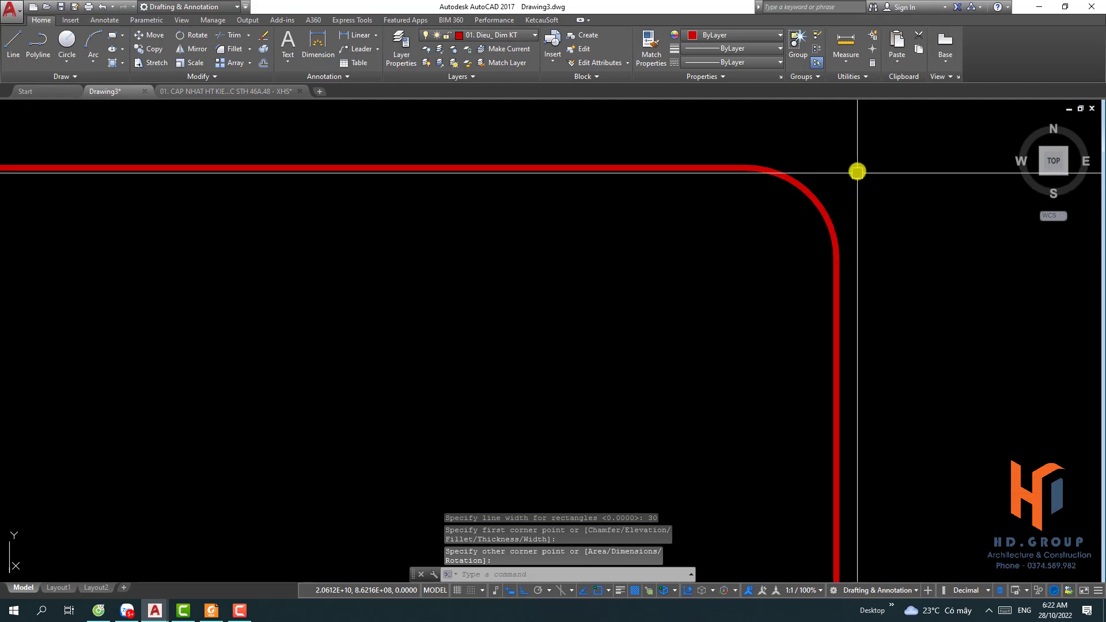
Select the thick-outlined test rectangle and erase it with E.
left_click(856, 171)
scroll(593, 222, "down", 3)
key("Escape")
scroll(758, 240, "down", 2)
left_click(711, 276)
left_click(319, 171)
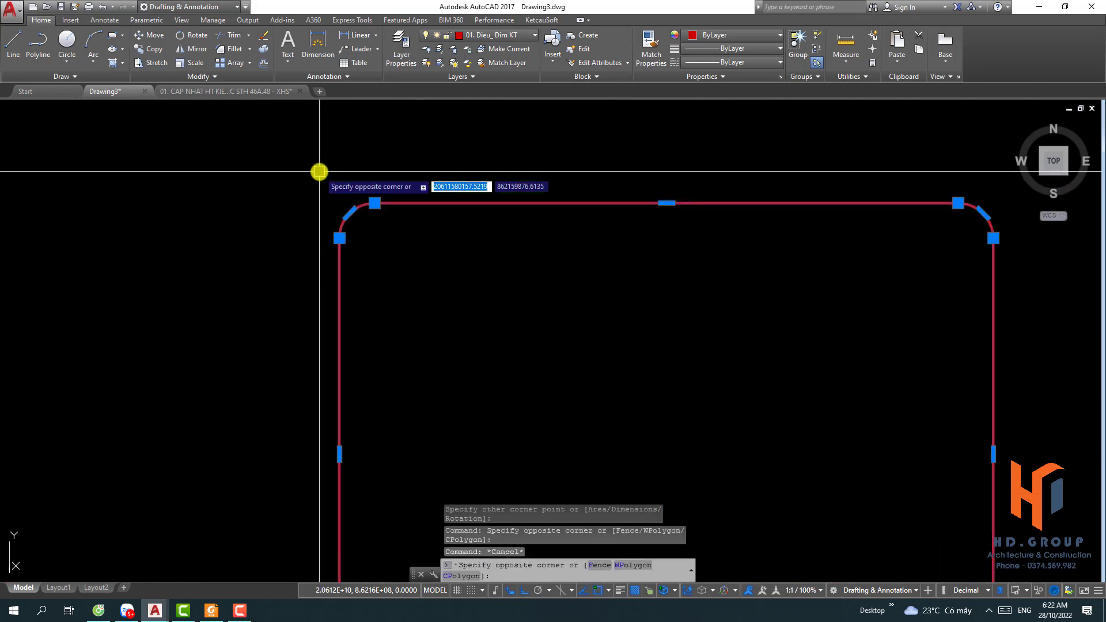
key("Escape")
scroll(443, 172, "down", 2)
left_click(835, 153)
left_click(296, 376)
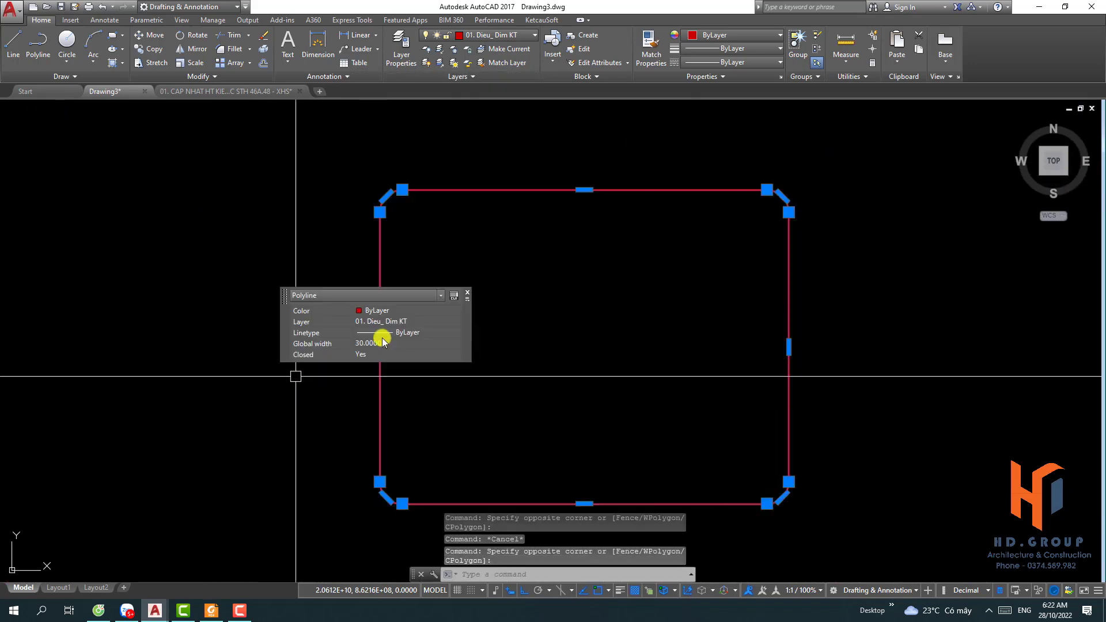
key("Escape")
scroll(386, 340, "down", 2)
left_click(532, 467)
left_click(412, 409)
type("e")
key("Return")
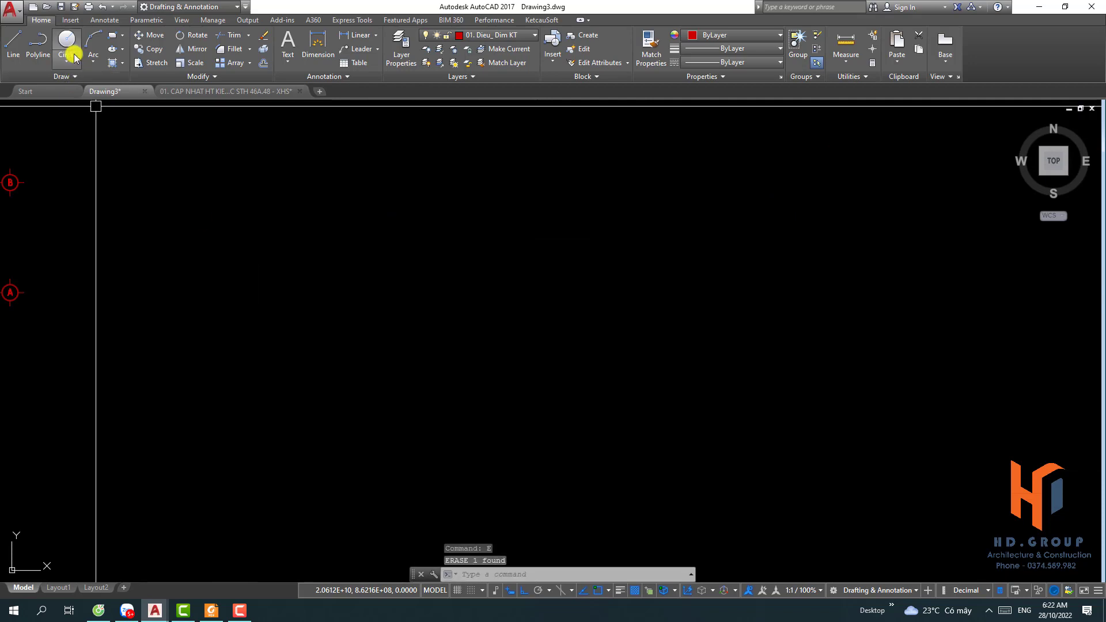
Draw a test rectangle with a line width of 100 and inspect its wide band.
left_click(108, 35)
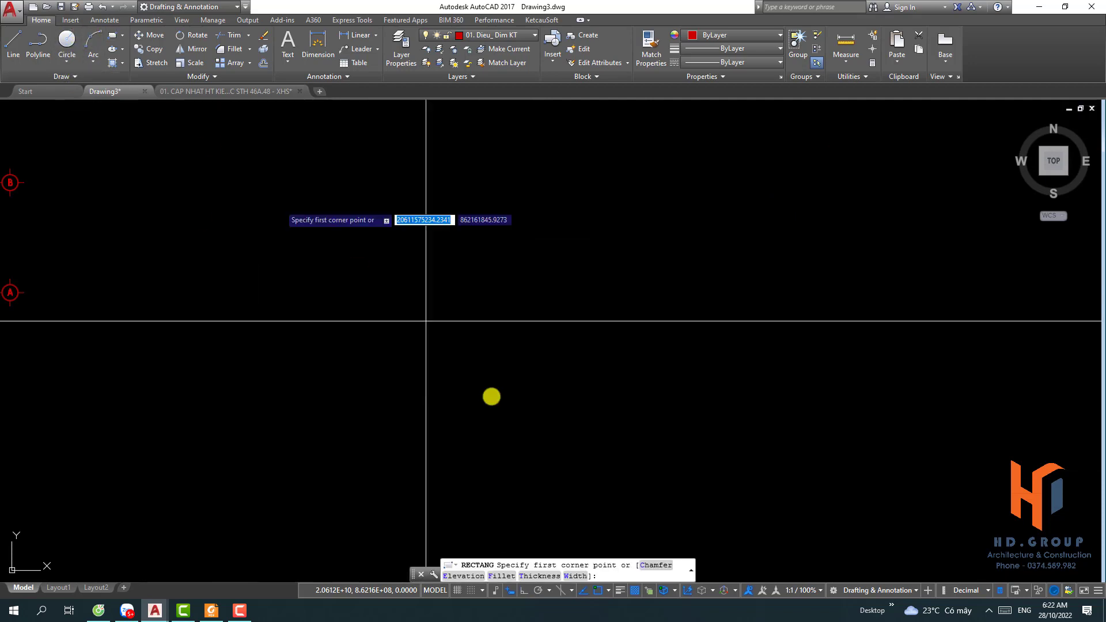
left_click(575, 576)
type("100")
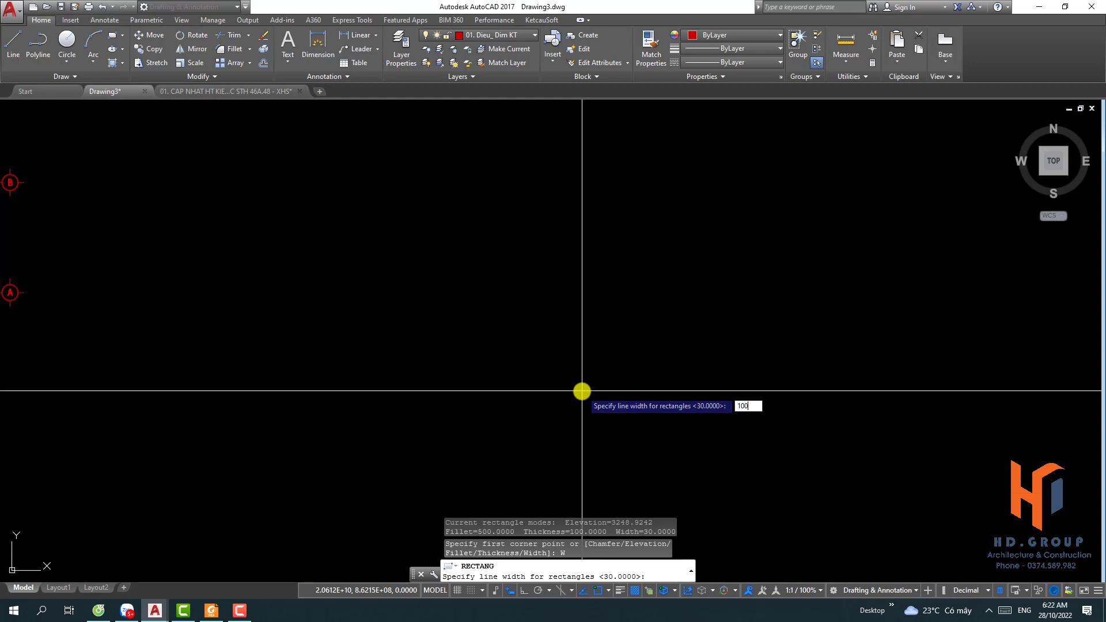
key("Return")
left_click(473, 449)
scroll(570, 348, "down", 2)
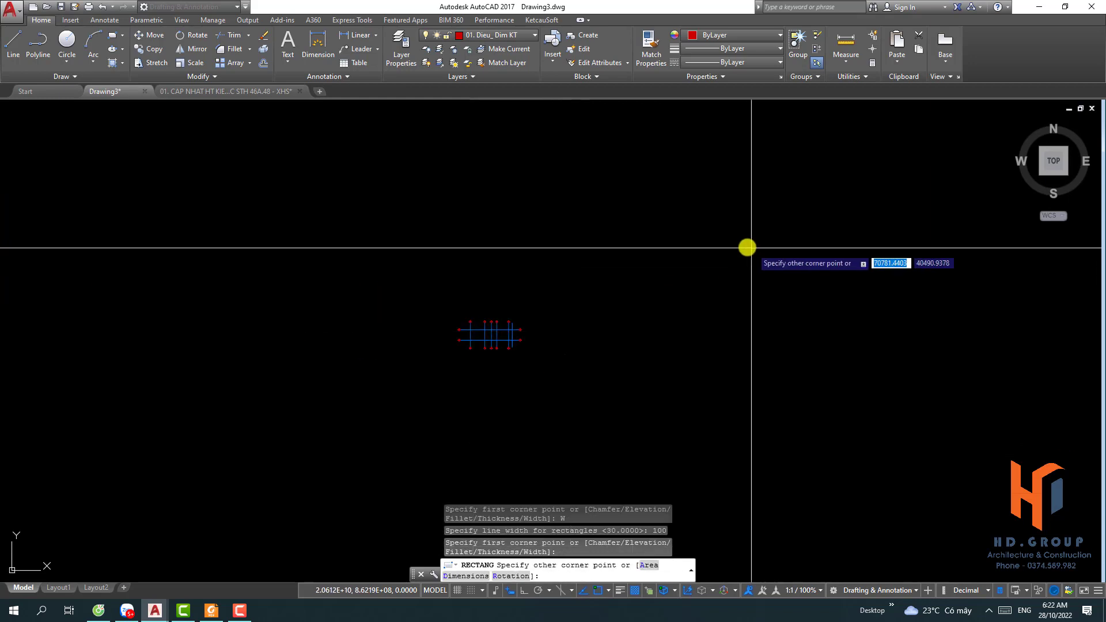
scroll(577, 346, "up", 3)
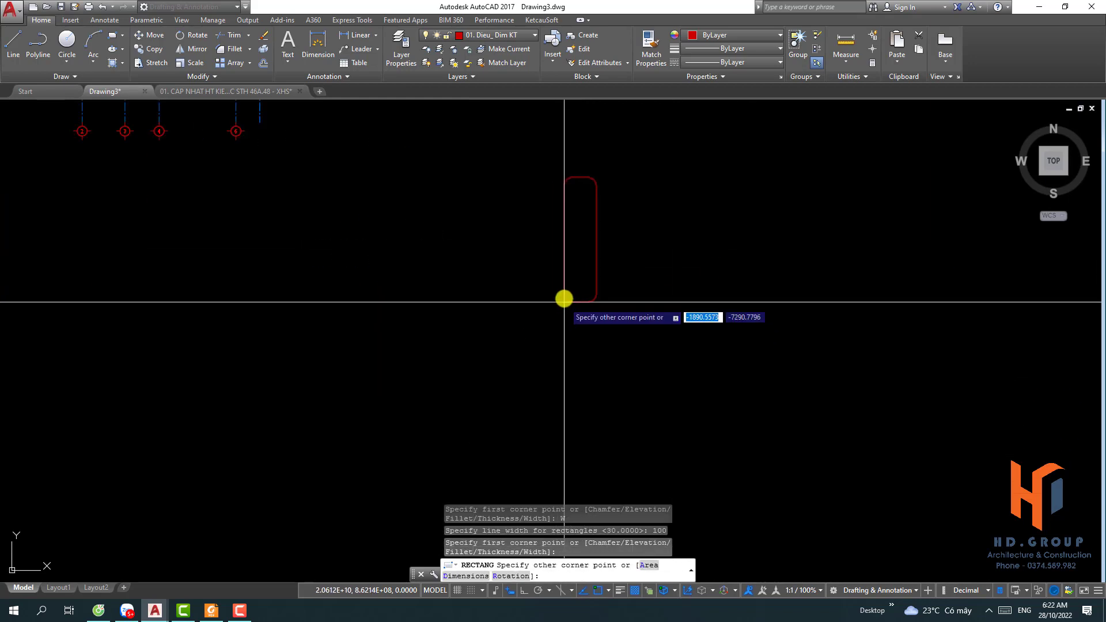
left_click(693, 119)
scroll(693, 118, "up", 5)
Select the wide-banded test rectangle and erase it with E.
middle_click_drag(605, 205, 728, 229)
left_click(663, 240)
left_click(137, 125)
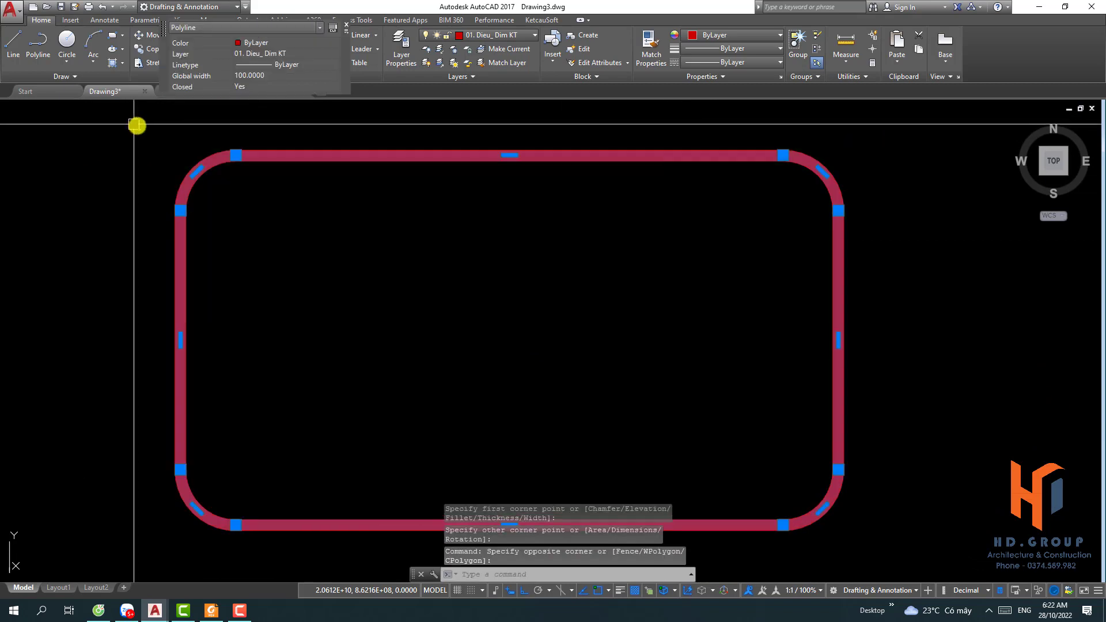
scroll(684, 282, "down", 6)
left_click(716, 371)
left_click(582, 227)
type("E")
key("Return")
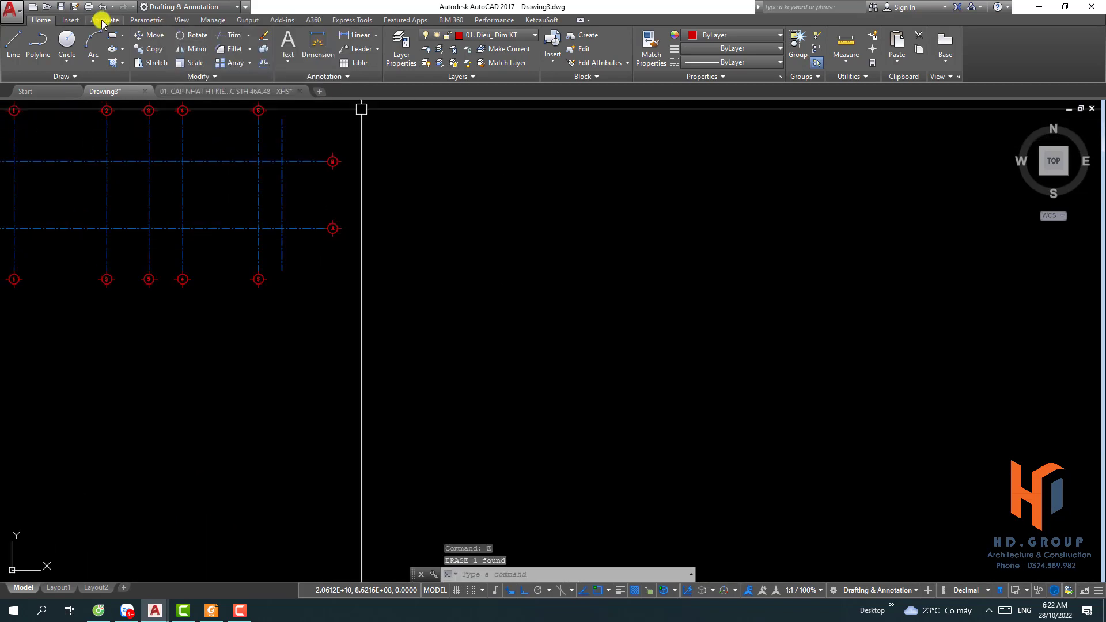
Reset the rectangle line width to 0 and draw a test rectangle.
left_click(112, 39)
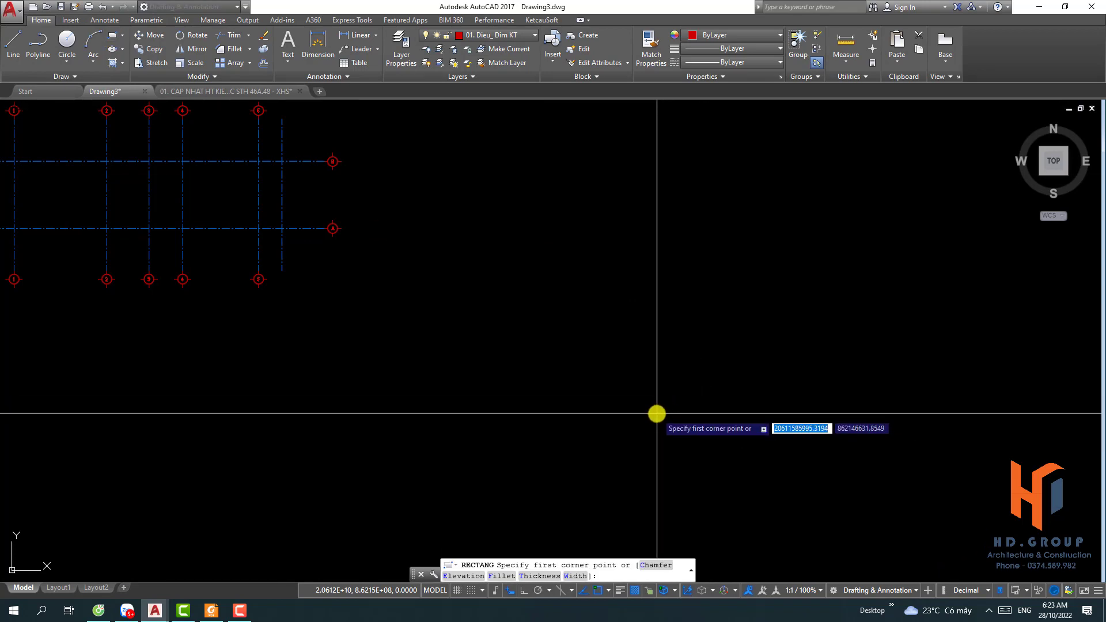
left_click(575, 576)
type("0")
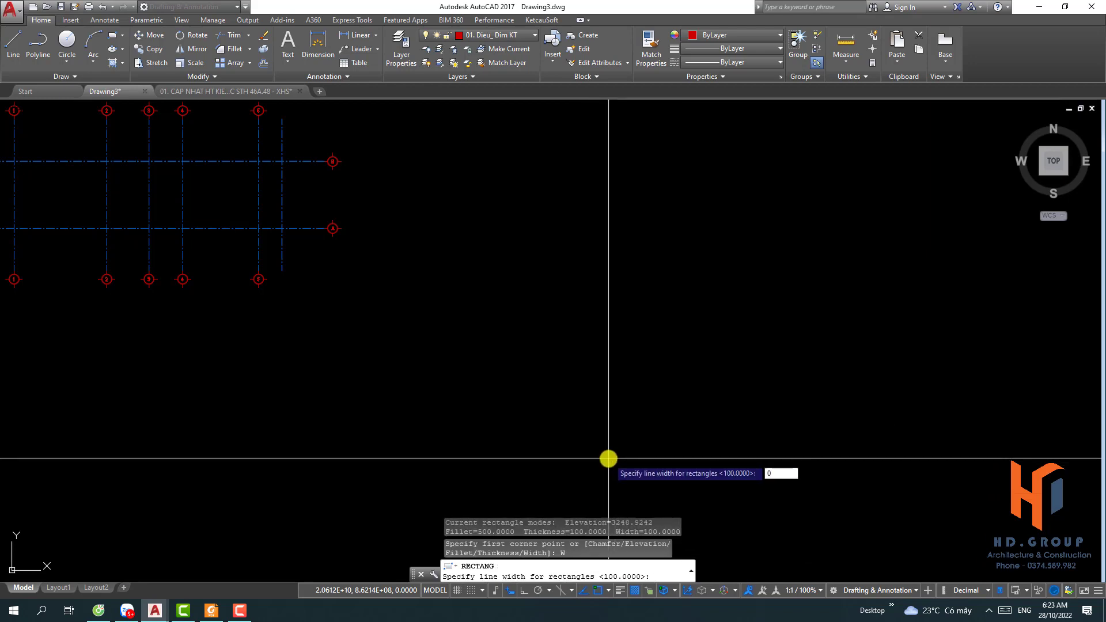
key("Return")
type("0")
key("Return")
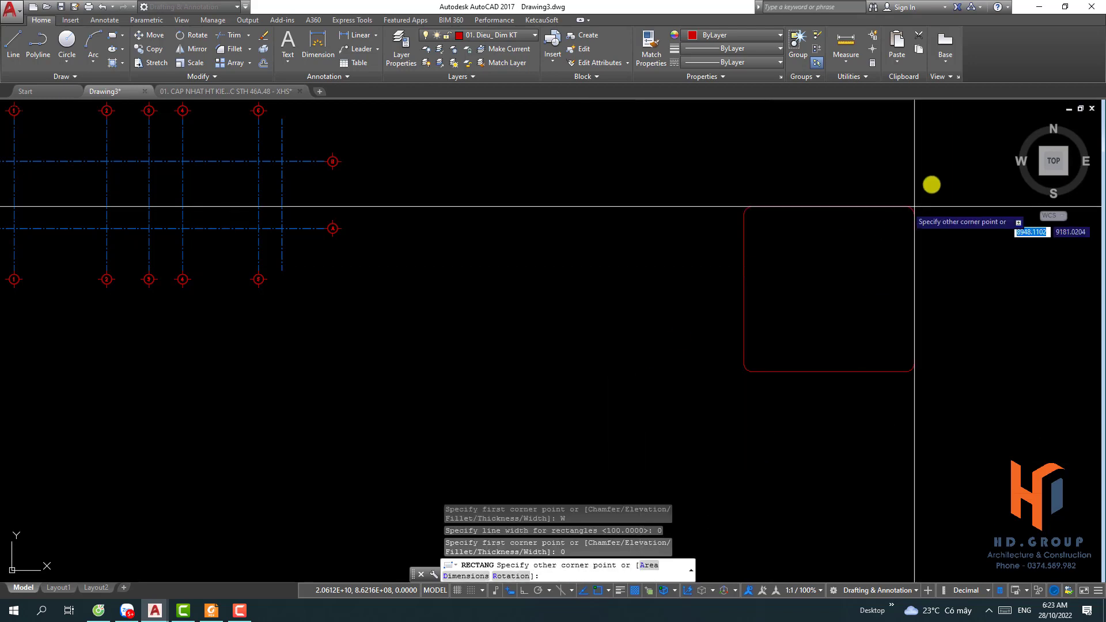
left_click(904, 205)
scroll(864, 207, "up", 4)
Select the zero-width test rectangle and erase it with E.
left_click(501, 193)
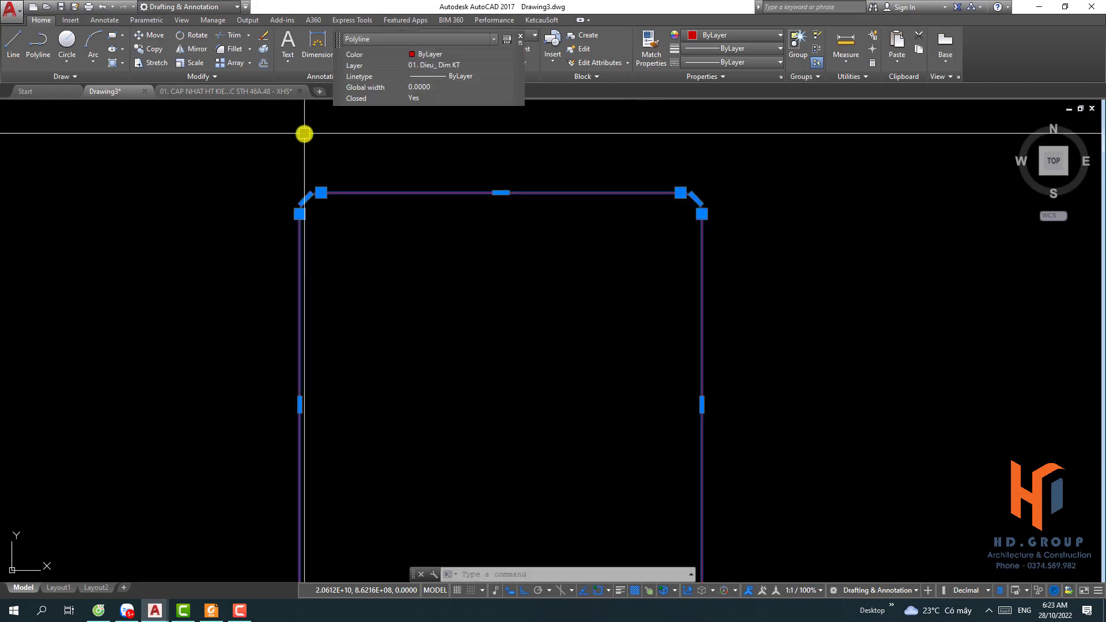
key("Escape")
left_click(309, 143)
type("E")
key("Return")
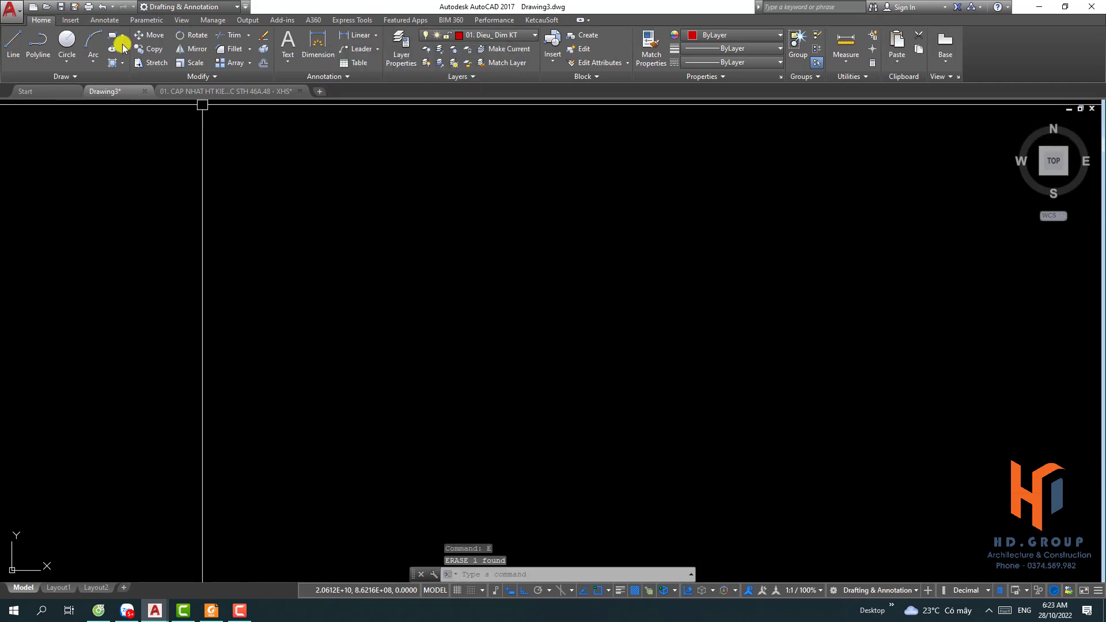
Set the rectangle fillet radius to 0 and draw a square-cornered test rectangle.
left_click(110, 39)
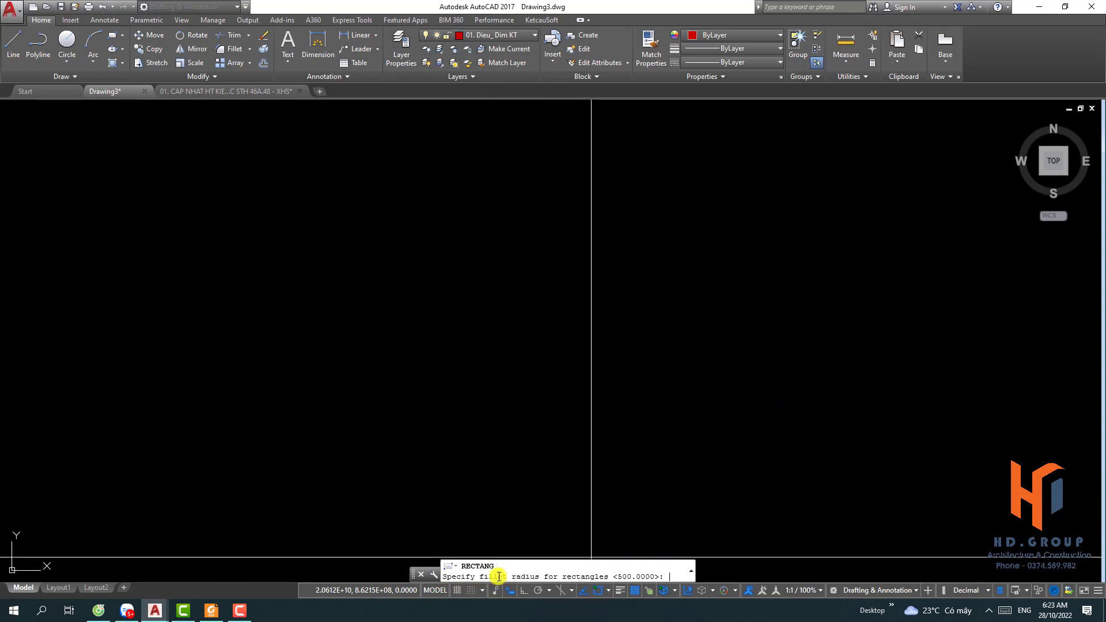
type("0")
key("Return")
type("0")
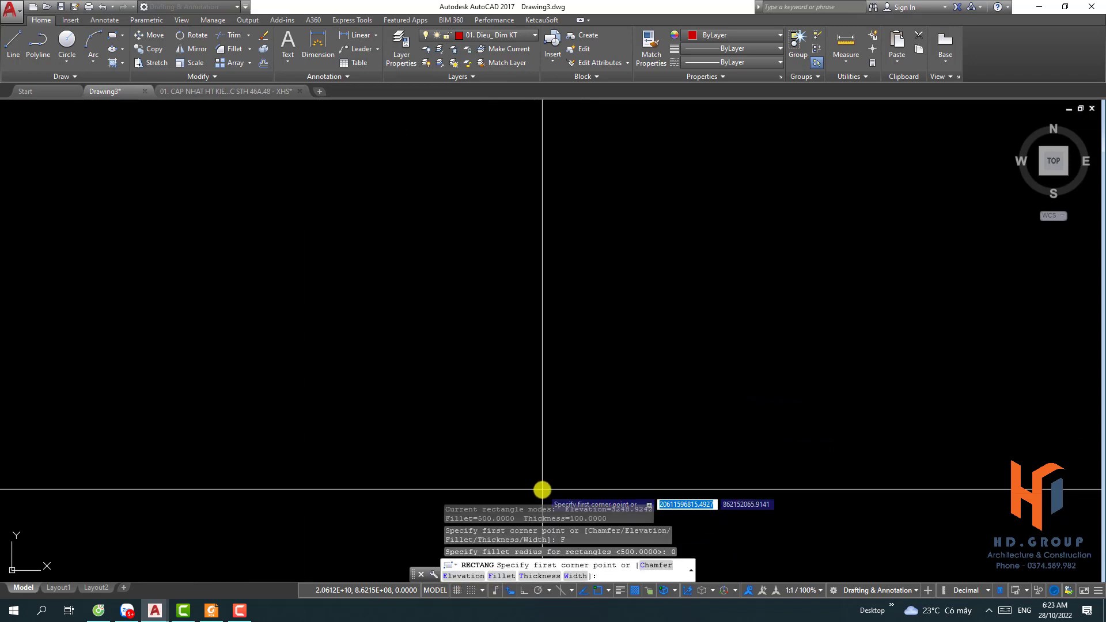
key("Return")
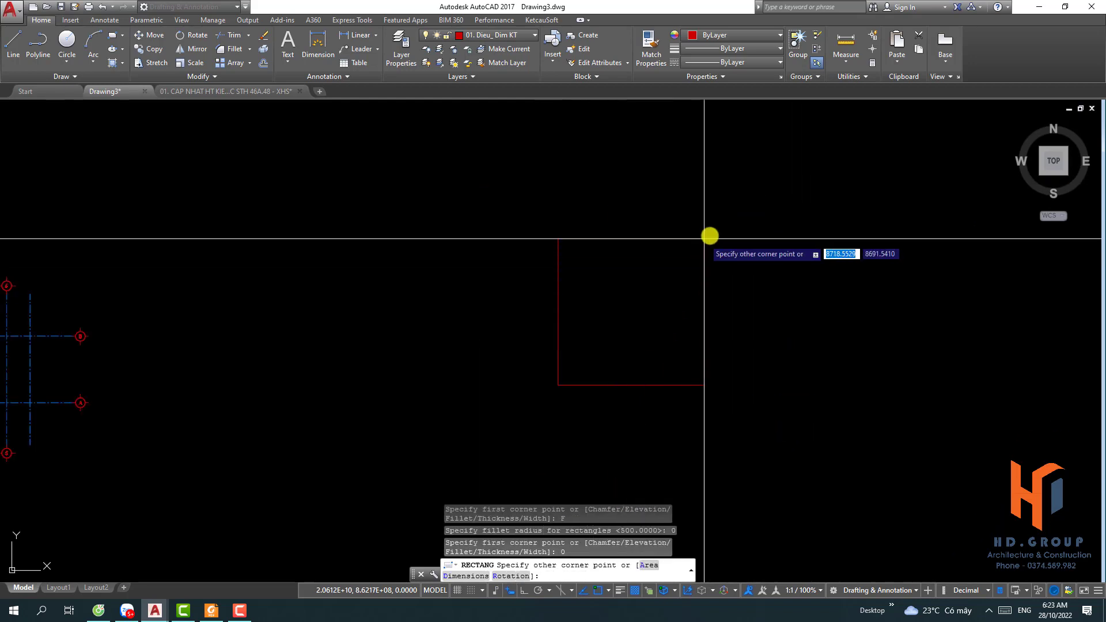
left_click(752, 202)
scroll(738, 197, "up", 3)
Erase the square-cornered test rectangle and pan the axis grid back to the centre.
left_click(856, 223)
left_click(459, 183)
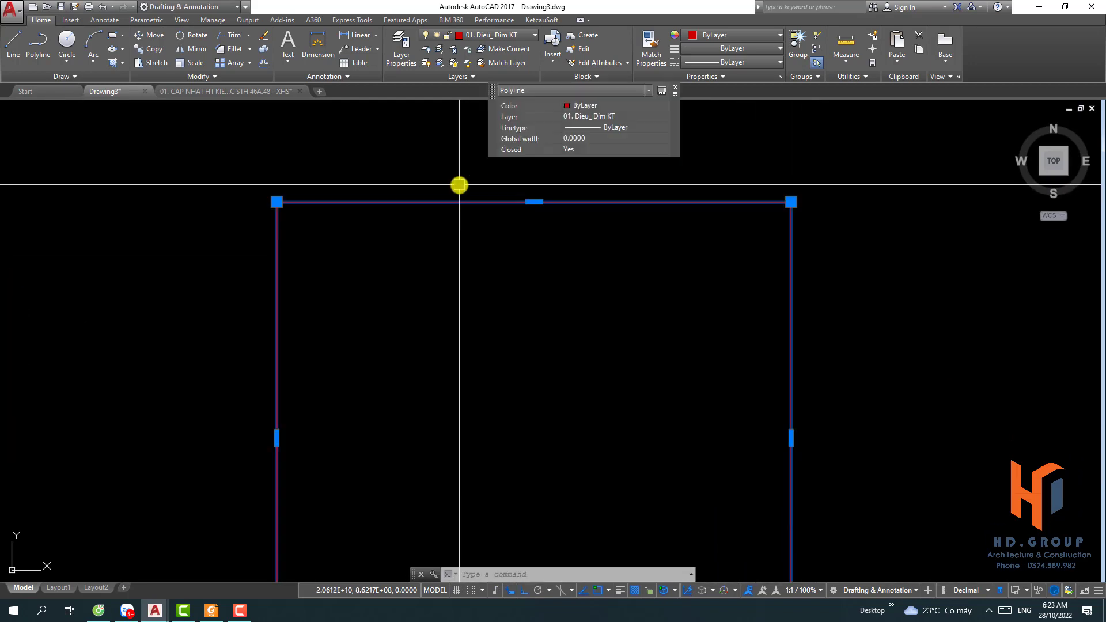
key("Escape")
scroll(479, 202, "down", 1)
left_click(592, 146)
scroll(530, 223, "down", 2)
left_click(430, 353)
type("e")
key("Return")
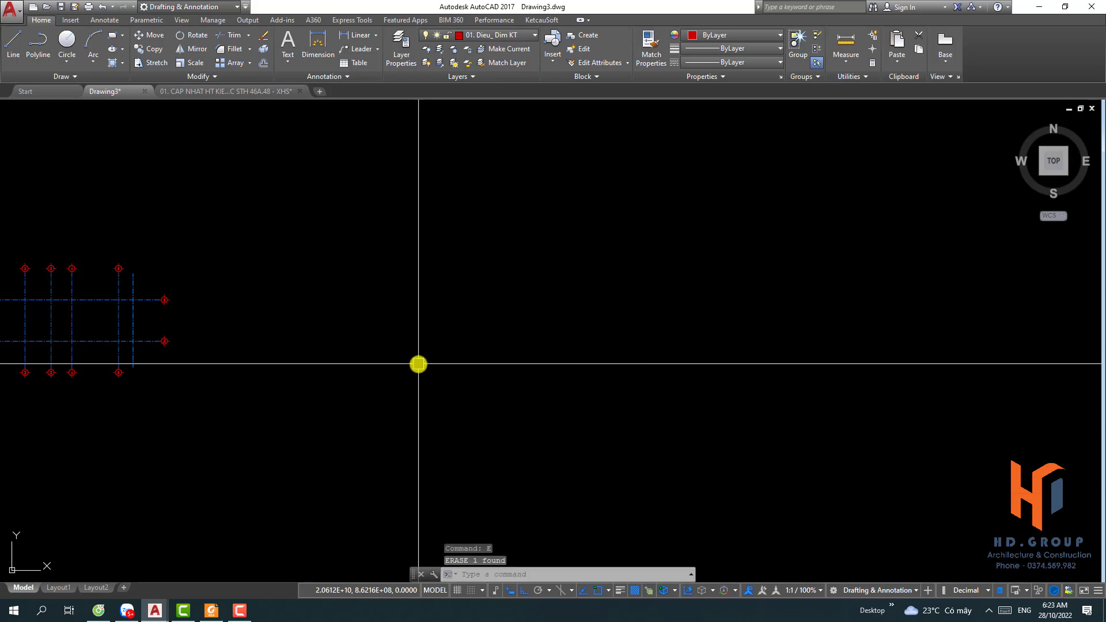
middle_click_drag(370, 308, 667, 304)
scroll(444, 299, "up", 2)
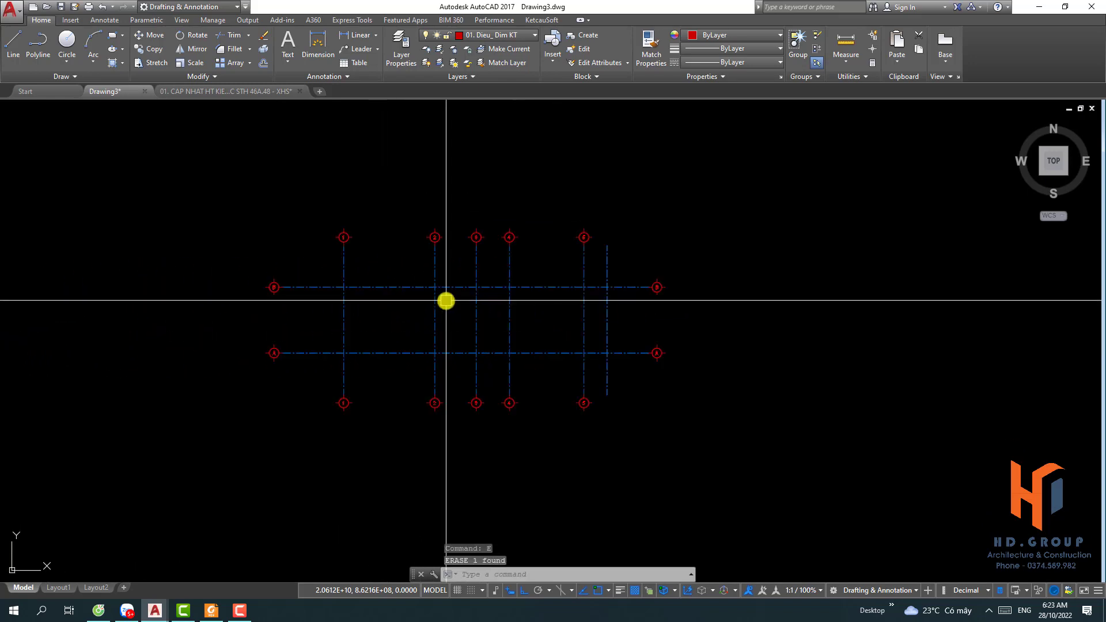
Switch to the 01. CAP NHAT HT KIEN TRUC drawing and bring the red columns into view.
left_click(247, 93)
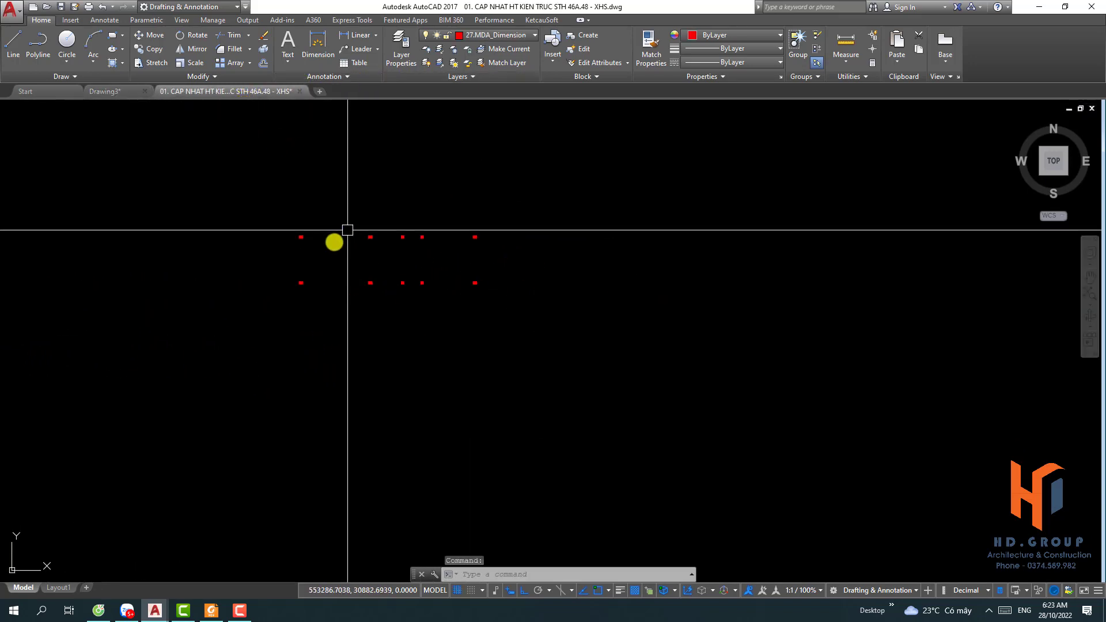
scroll(424, 245, "up", 4)
scroll(448, 230, "up", 2)
middle_click_drag(448, 231, 318, 278)
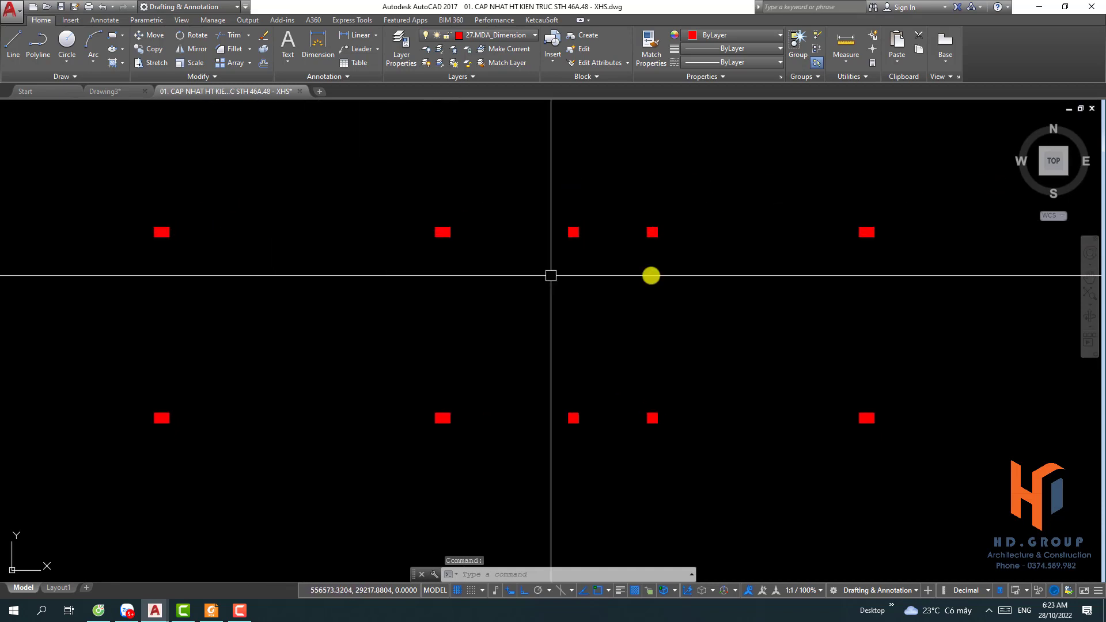
Make 03.MDA_Wall the current layer.
left_click(525, 35)
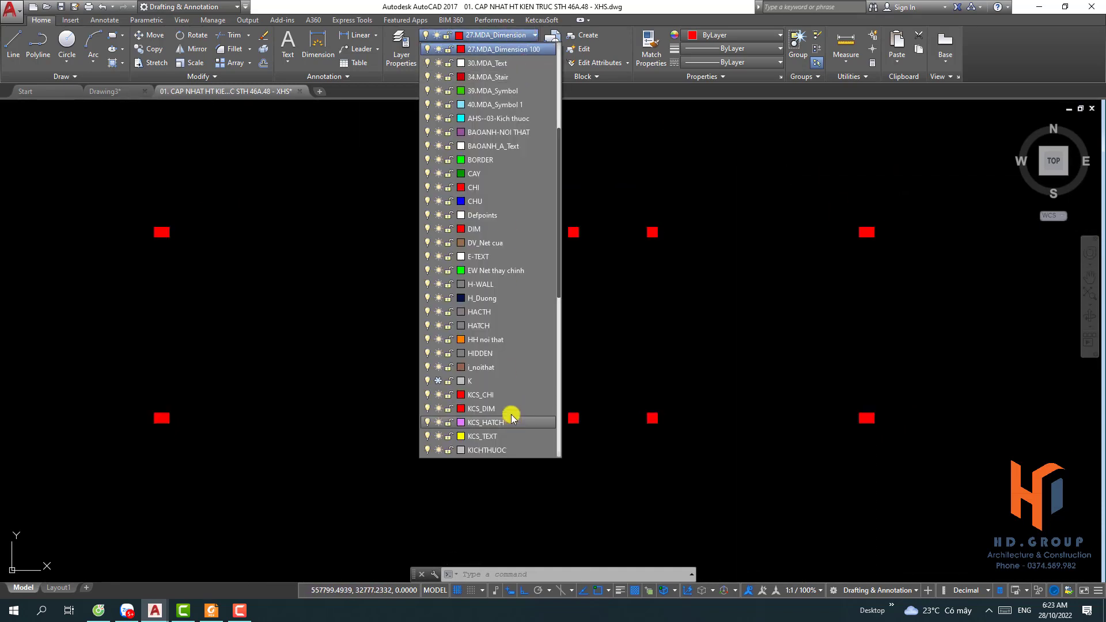
scroll(492, 249, "up", 5)
left_click(492, 131)
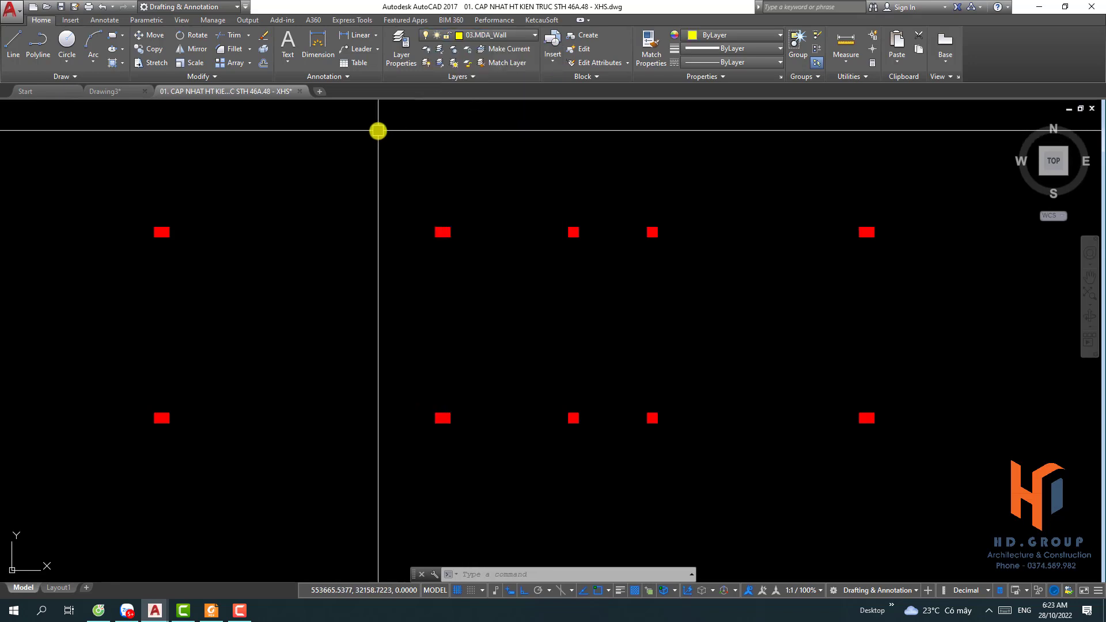
left_click(111, 38)
Draw four wall rectangles snapped between adjacent columns along the top row.
scroll(184, 225, "up", 2)
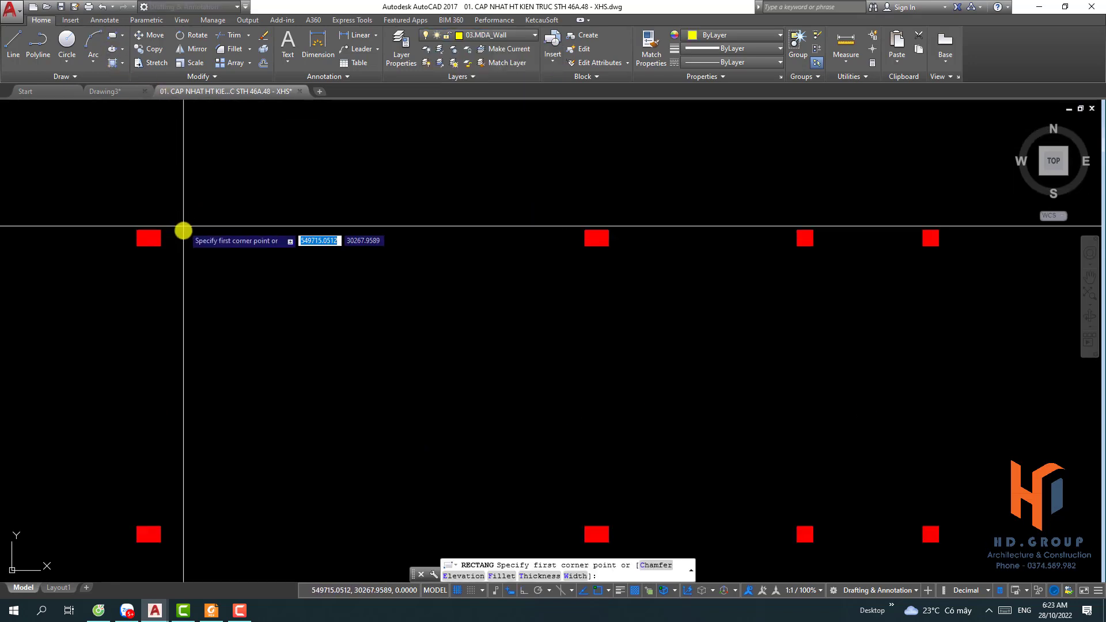
left_click(161, 230)
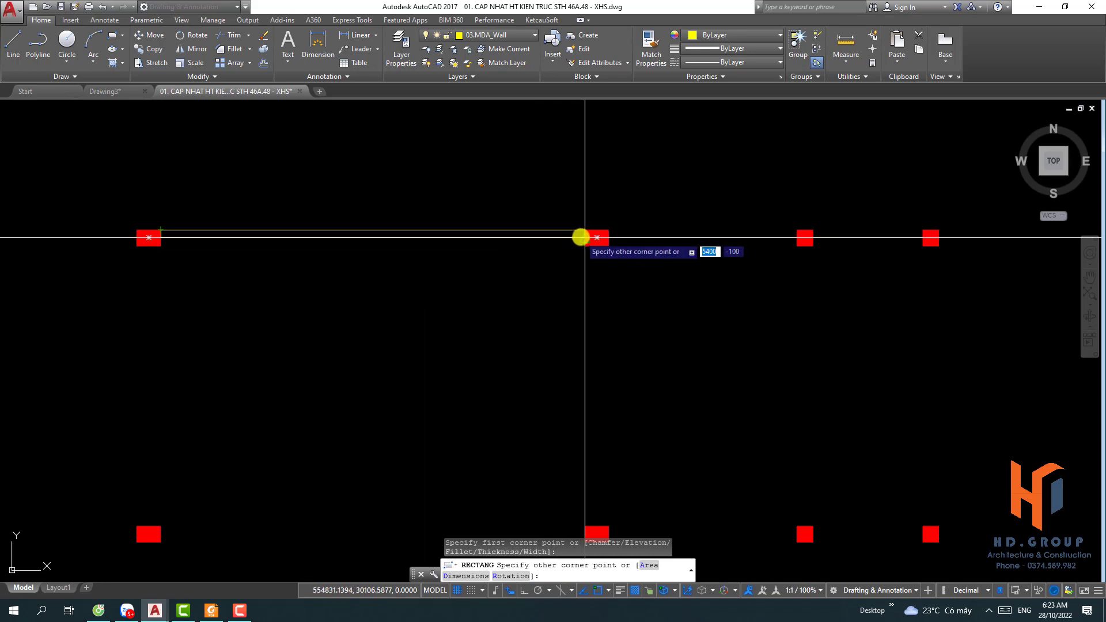
left_click(584, 238)
middle_click_drag(604, 237, 389, 217)
key("space")
left_click(394, 209)
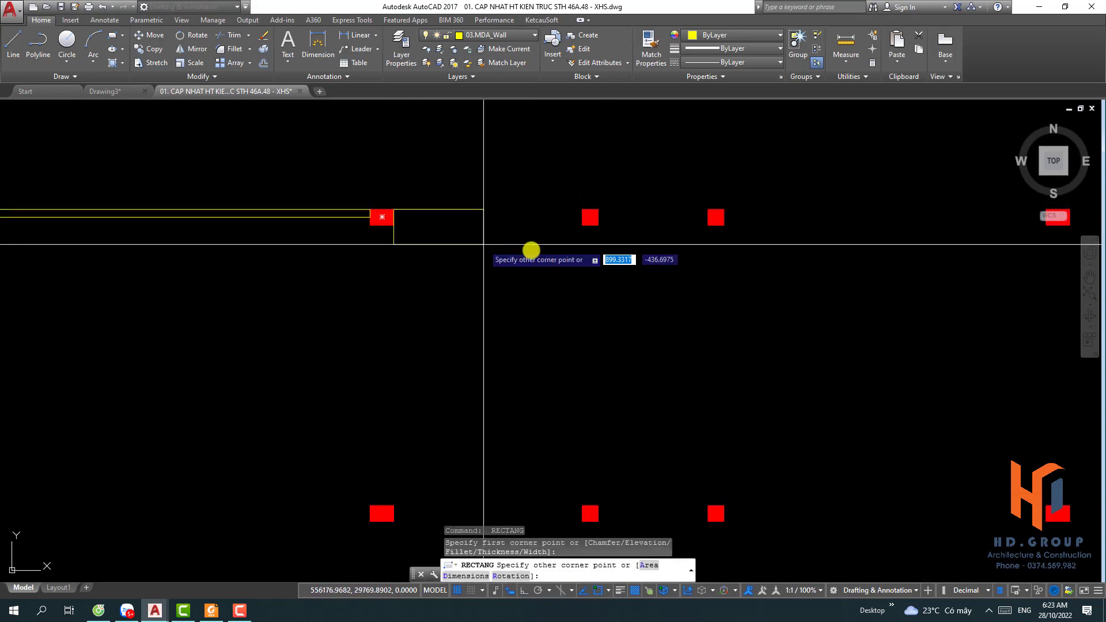
left_click(581, 216)
middle_click_drag(599, 246, 382, 221)
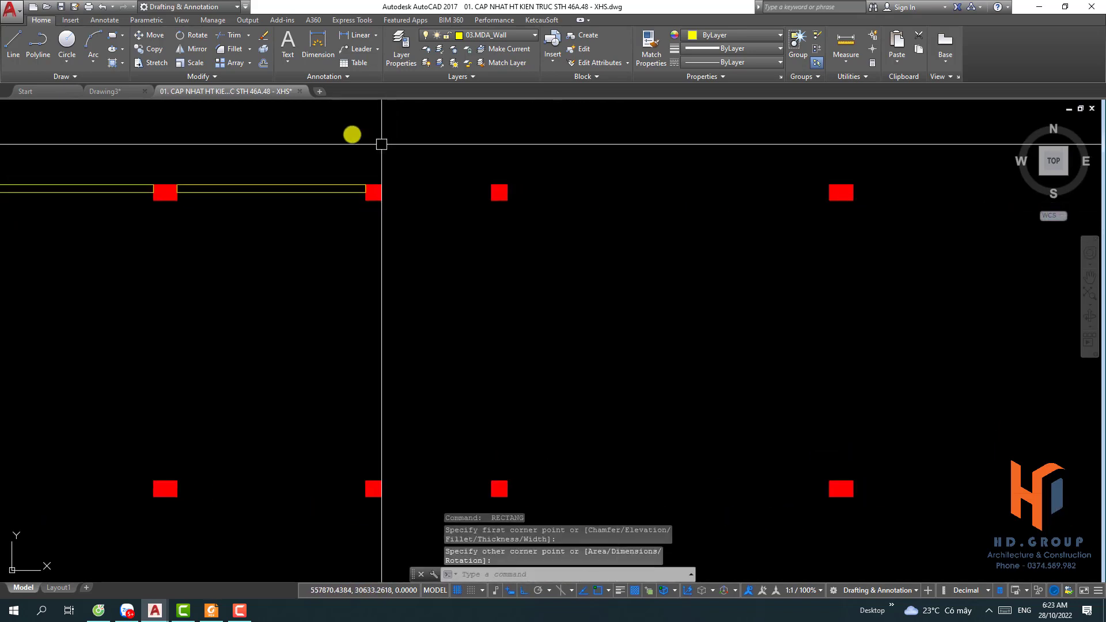
key("space")
left_click(381, 184)
left_click(491, 192)
key("space")
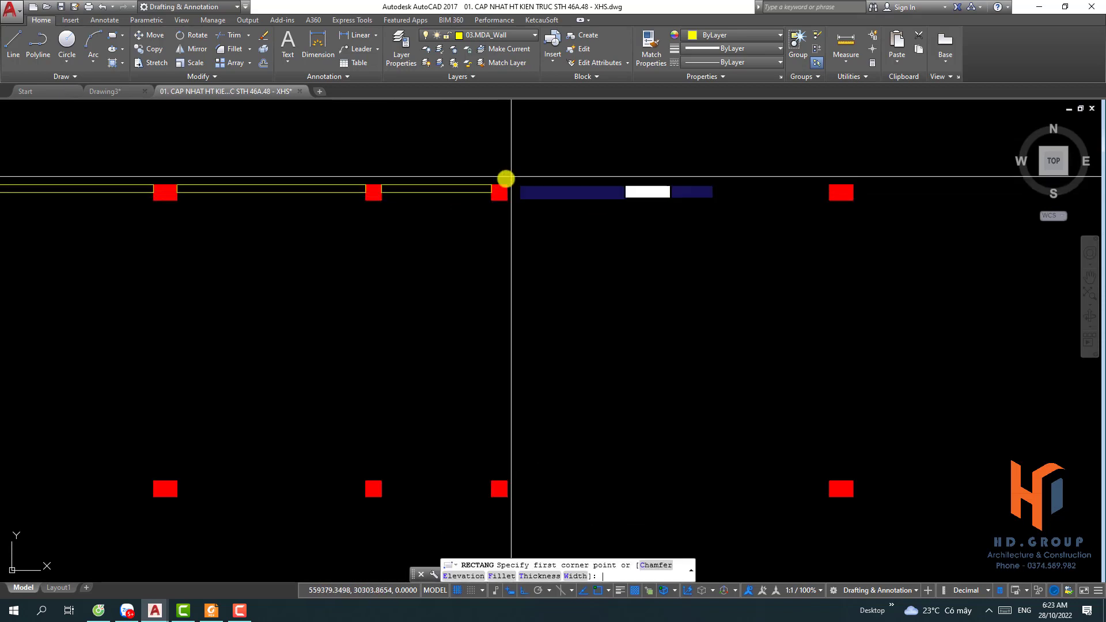
left_click(826, 192)
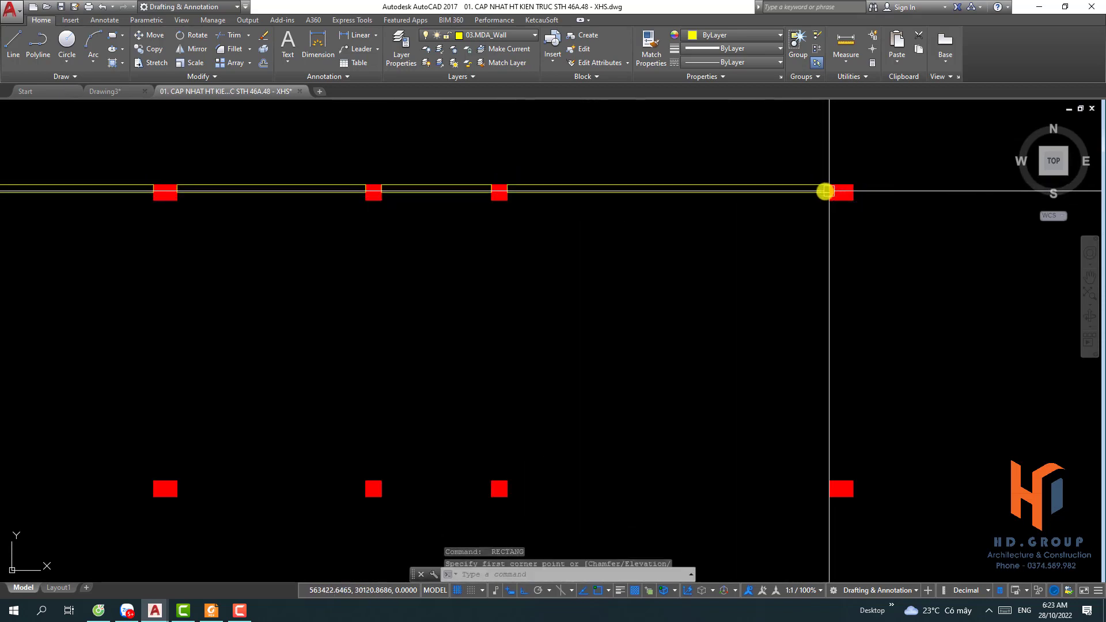
Select the four top-row wall rectangles.
scroll(730, 303, "down", 2)
scroll(671, 254, "up", 2)
left_click(765, 260)
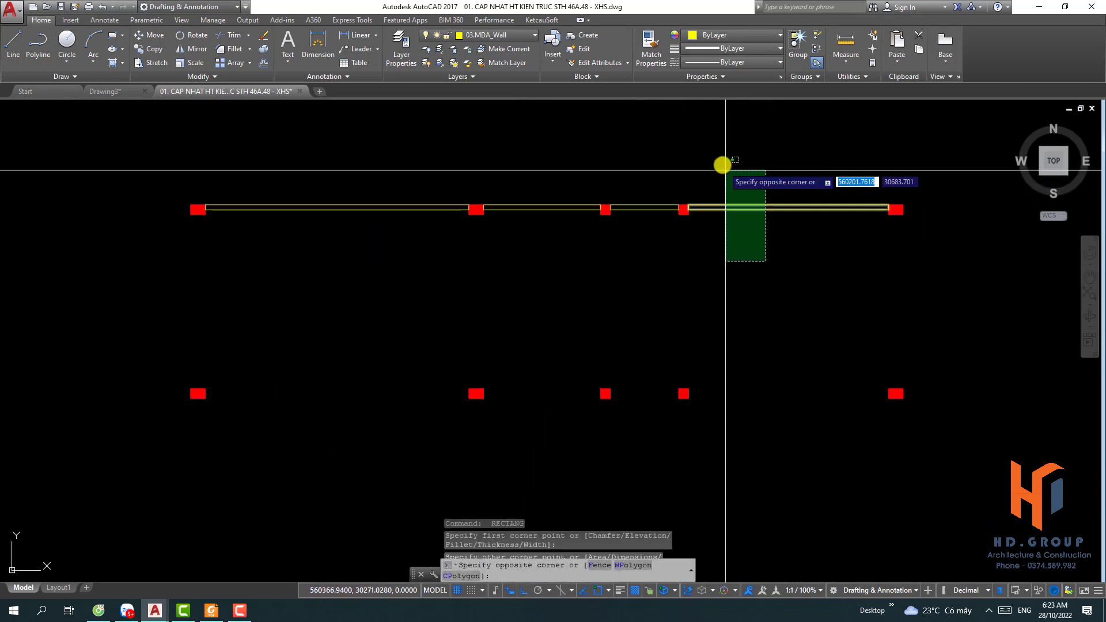
left_click(725, 170)
left_click(627, 209)
left_click(541, 209)
left_click(420, 208)
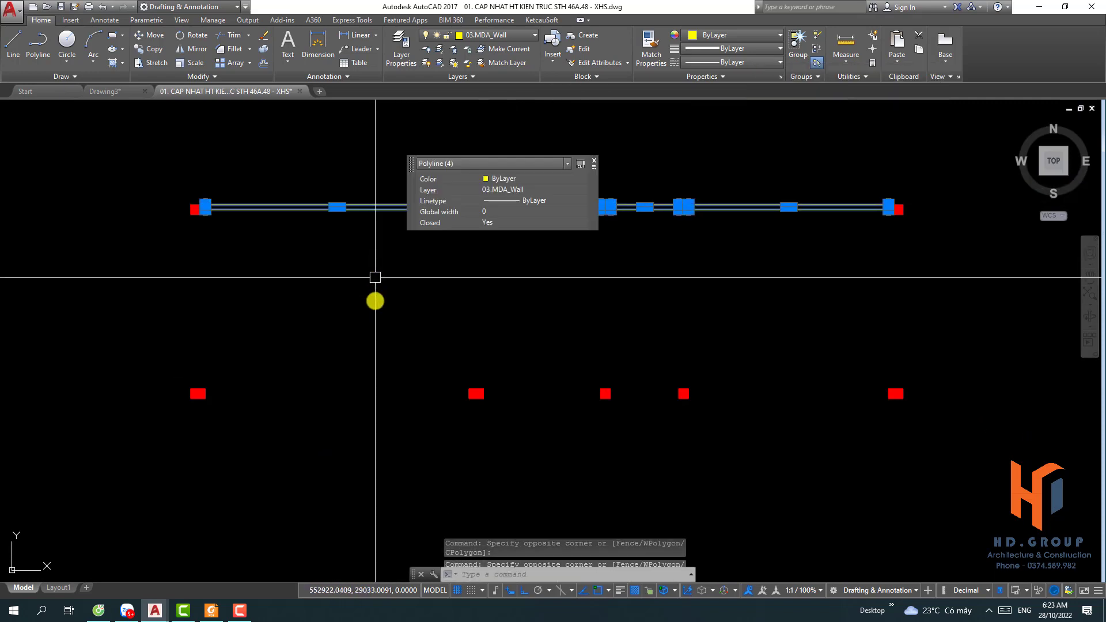
left_click(403, 354)
Copy the four walls from their left end down onto the bottom column row.
type("o")
key("Return")
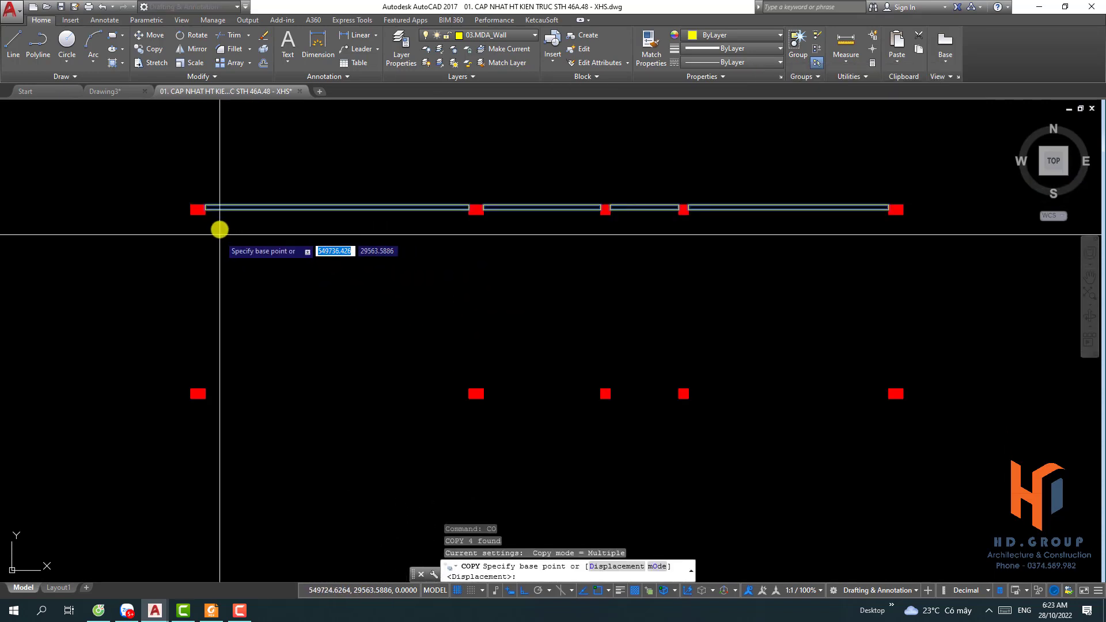
left_click(206, 206)
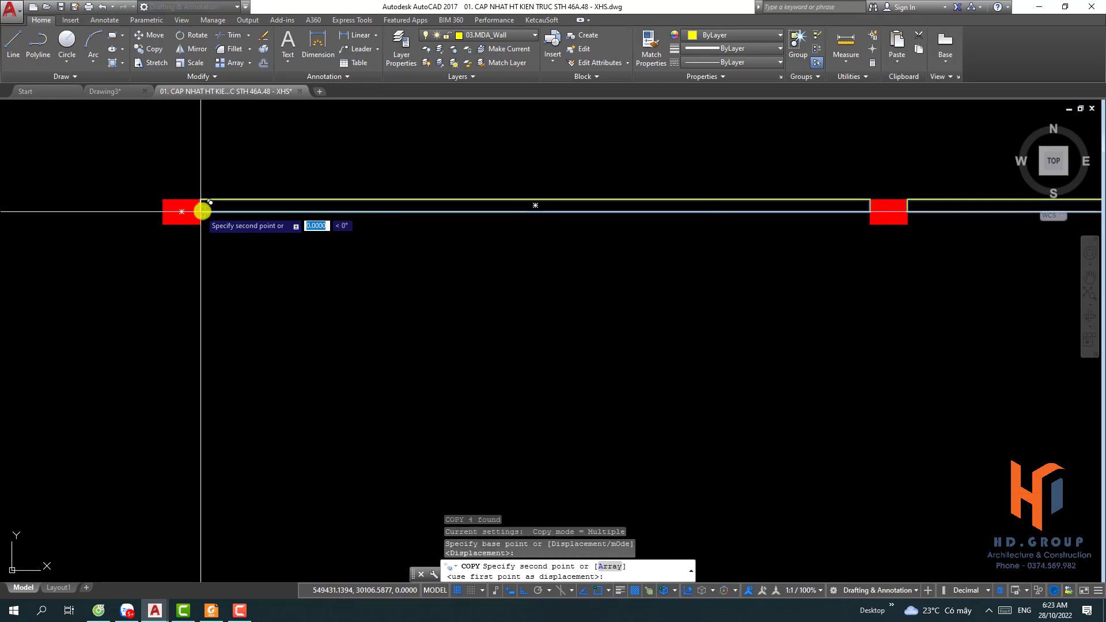
scroll(190, 403, "up", 4)
left_click(179, 412)
key("Escape")
Pan and zoom to centre both rows of walls in view.
scroll(607, 326, "down", 5)
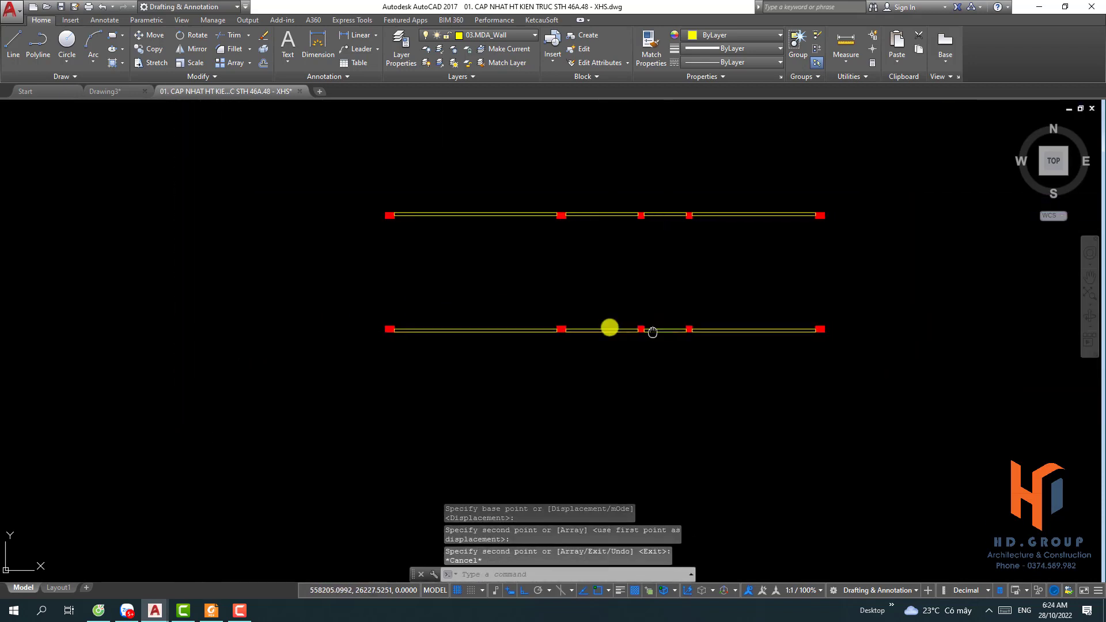
scroll(489, 240, "up", 2)
middle_click_drag(489, 239, 557, 287)
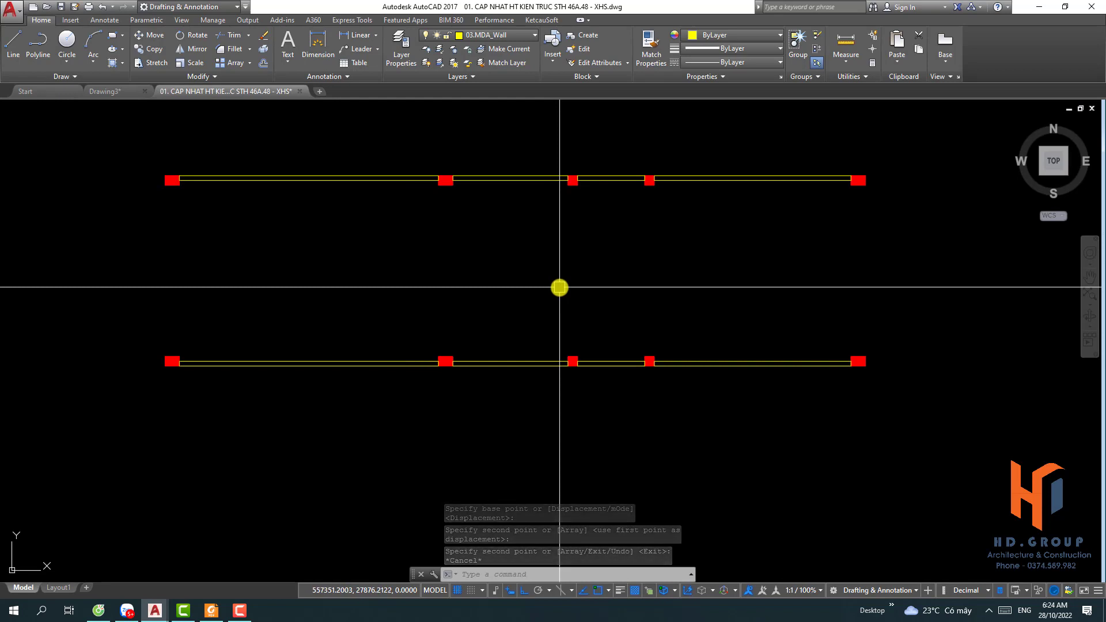
scroll(563, 276, "down", 2)
mouse_move(565, 293)
middle_mouse_down()
mouse_move(634, 284)
mouse_move(582, 313)
middle_mouse_up()
scroll(634, 284, "up", 2)
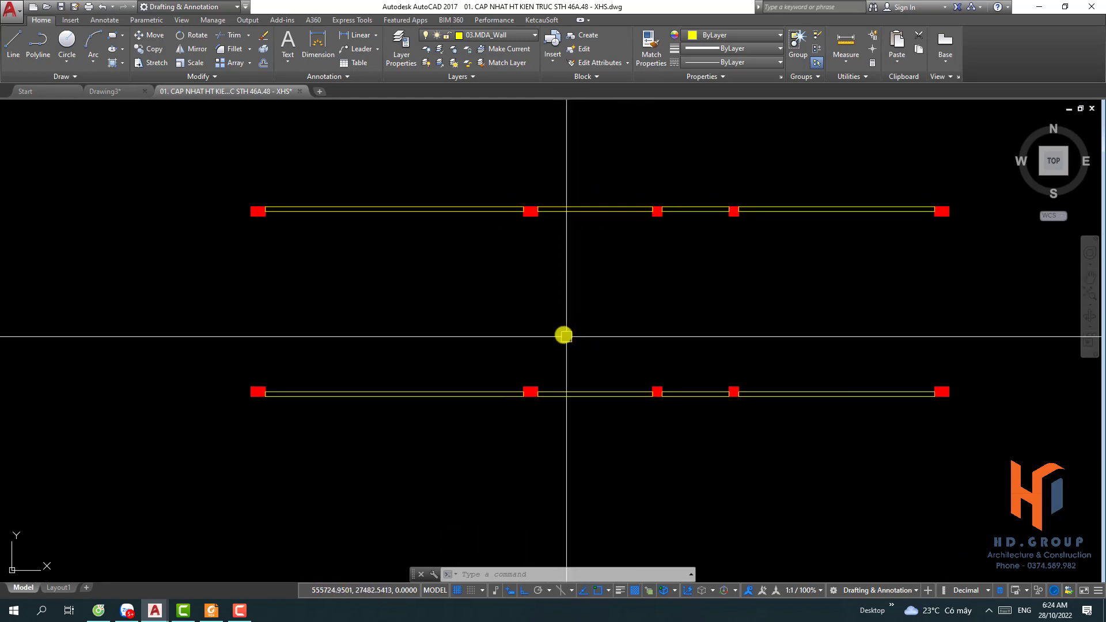
left_click(452, 171)
left_click(390, 436)
key("Escape")
left_click(609, 165)
left_click(617, 414)
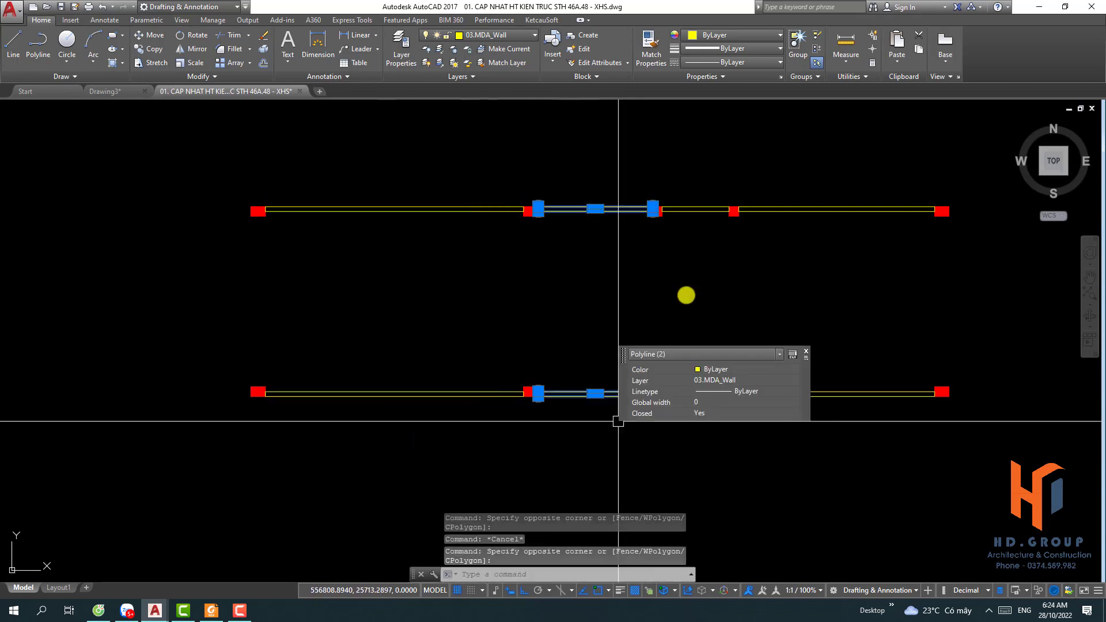
key("Escape")
left_click(697, 172)
left_click(739, 424)
left_click(814, 431)
left_click(758, 193)
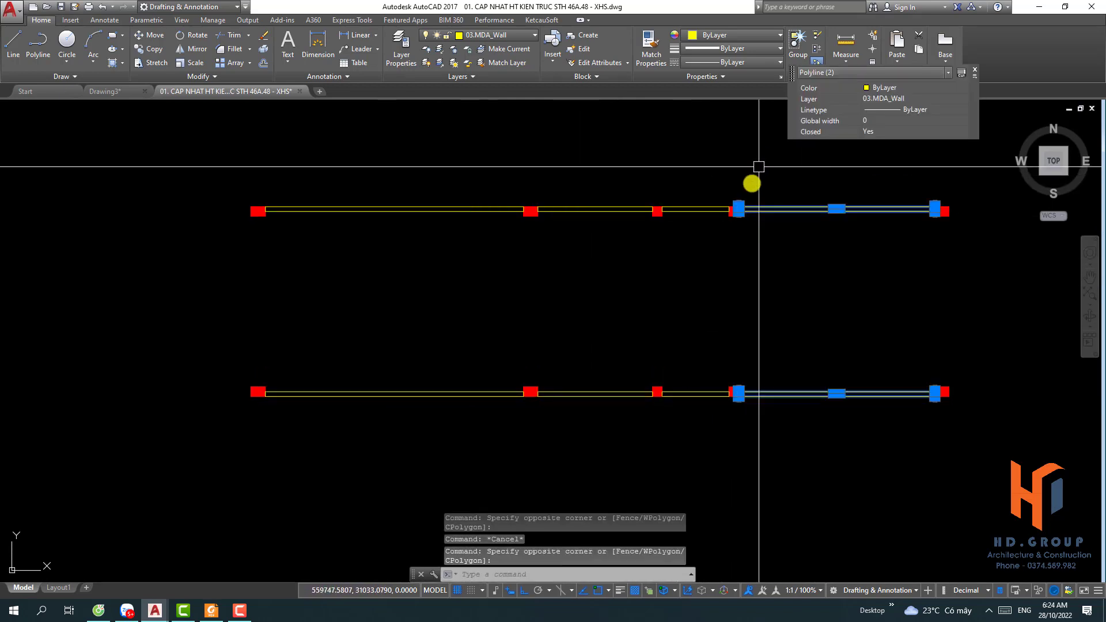
key("Escape")
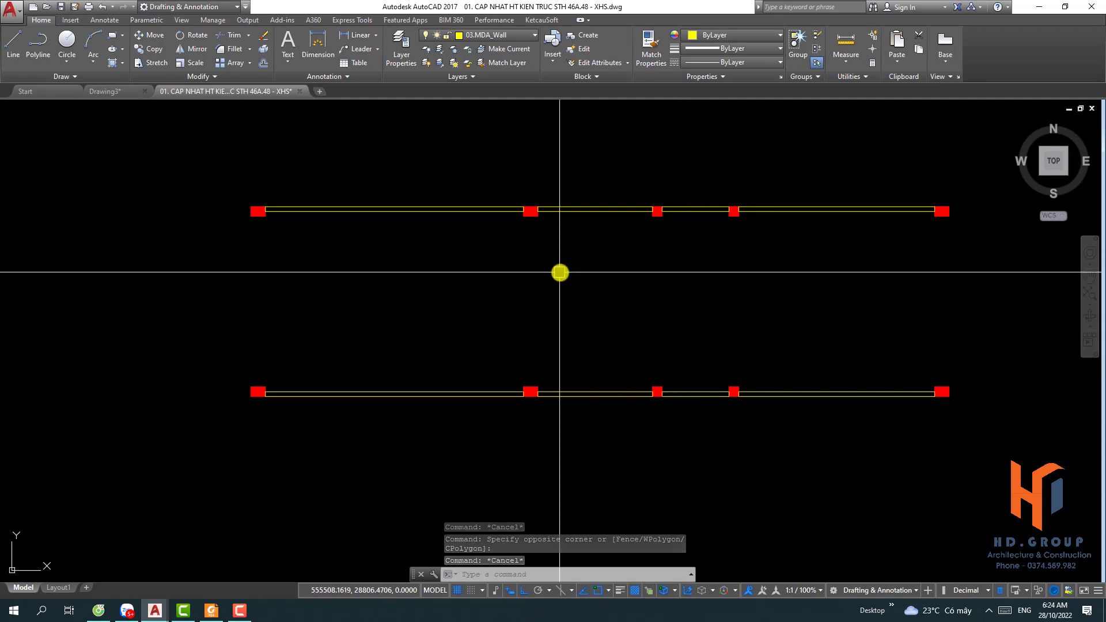
scroll(570, 288, "up", 2)
scroll(587, 319, "down", 2)
middle_click_drag(592, 328, 565, 327)
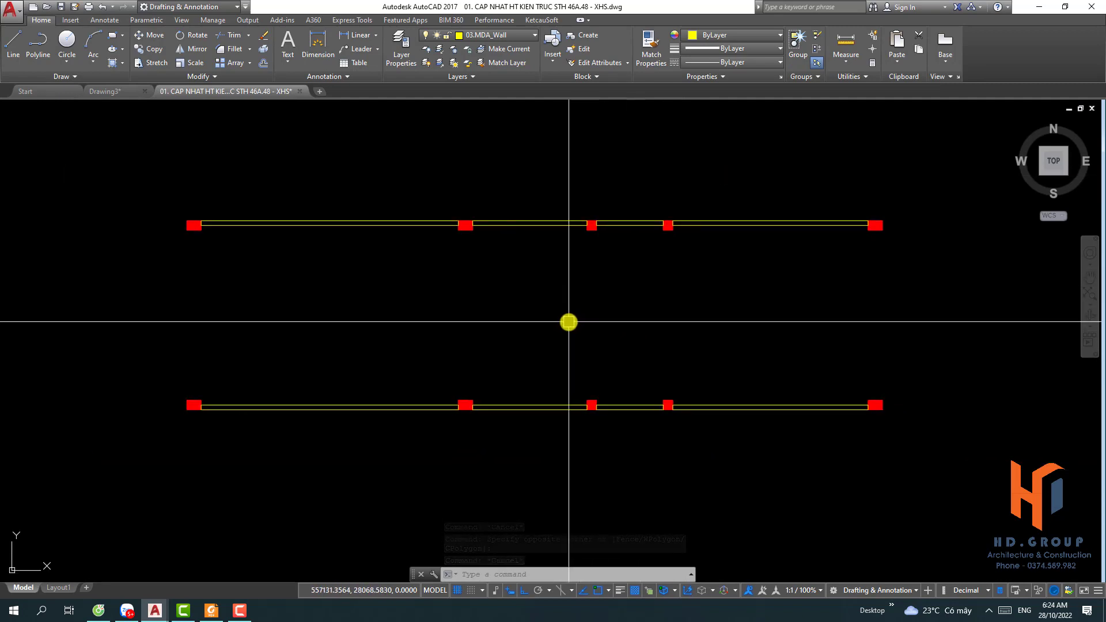